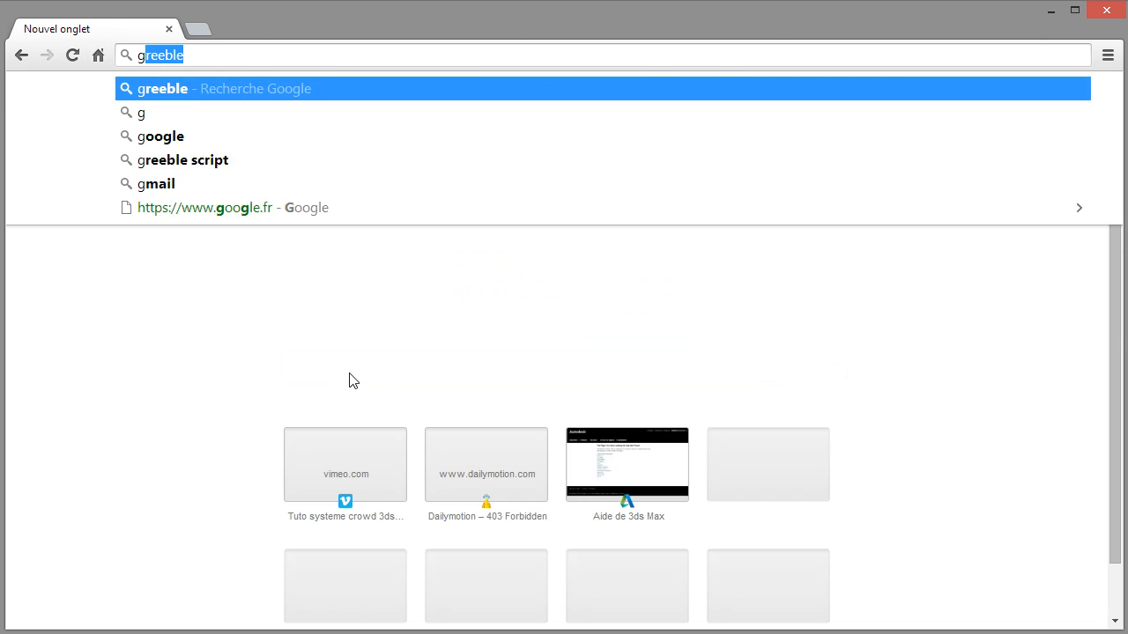
Search the web for "greeble" and open the max.klanky.com home page
type("eeble")
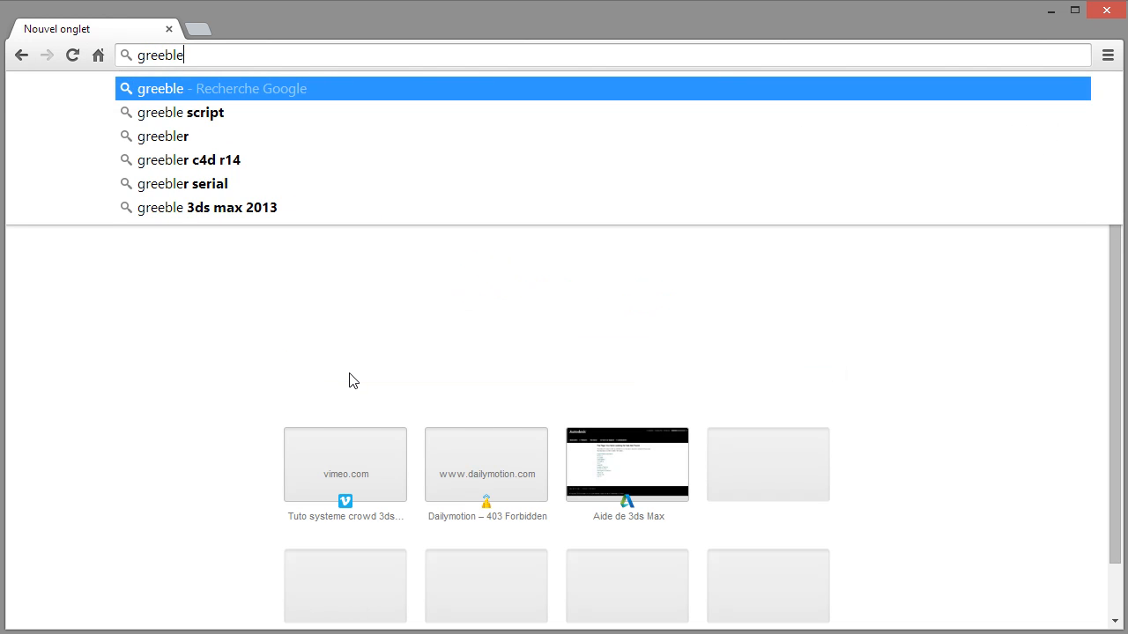
key("Return")
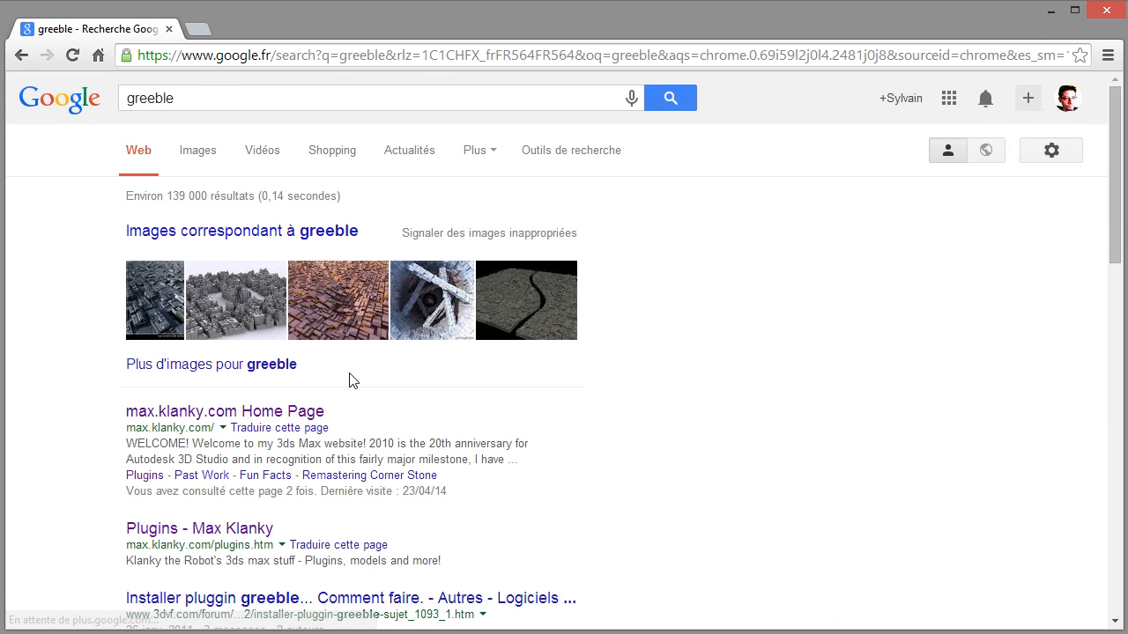
mouse_move(271, 306)
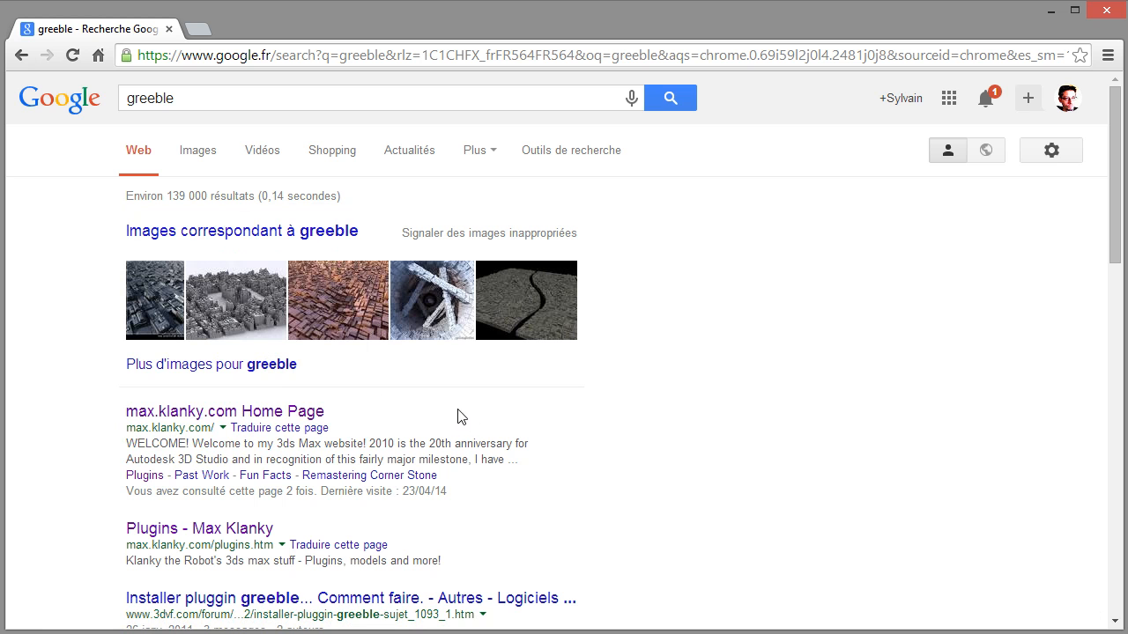
left_click(1048, 13)
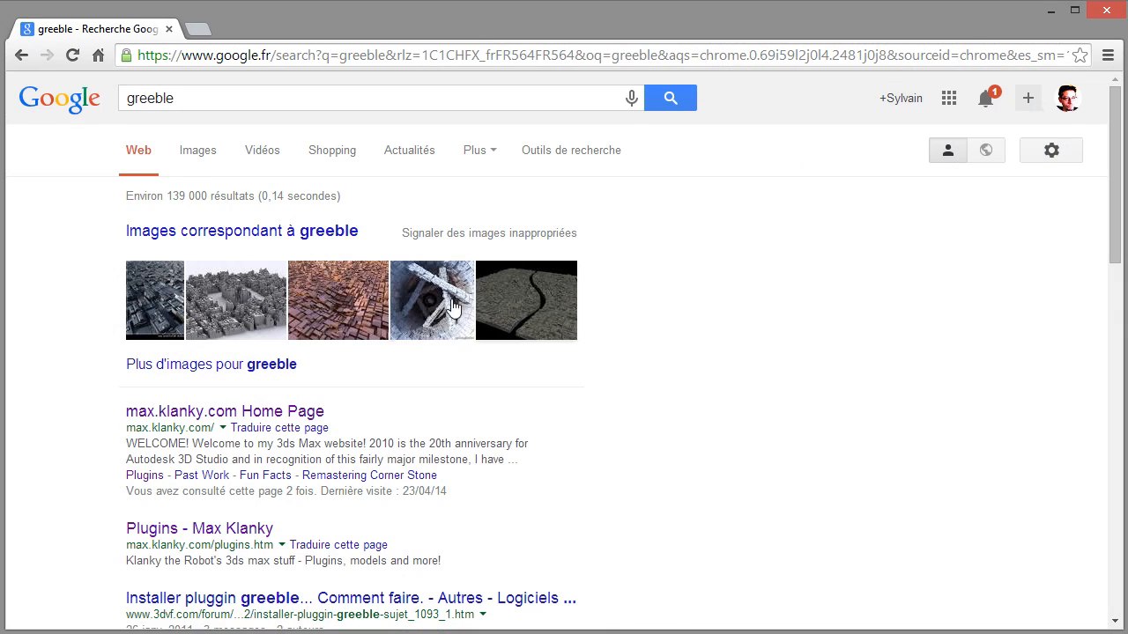
left_click(163, 413)
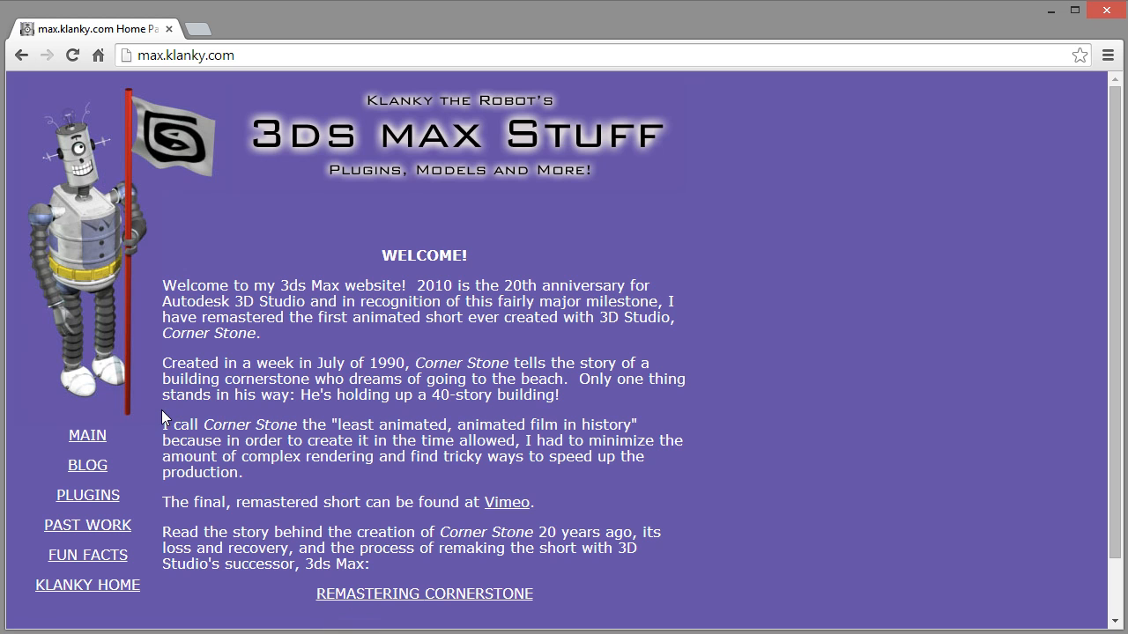
Go to the site's plugins page and download the Greeble plugin version for 3ds Max 2014
left_click(106, 499)
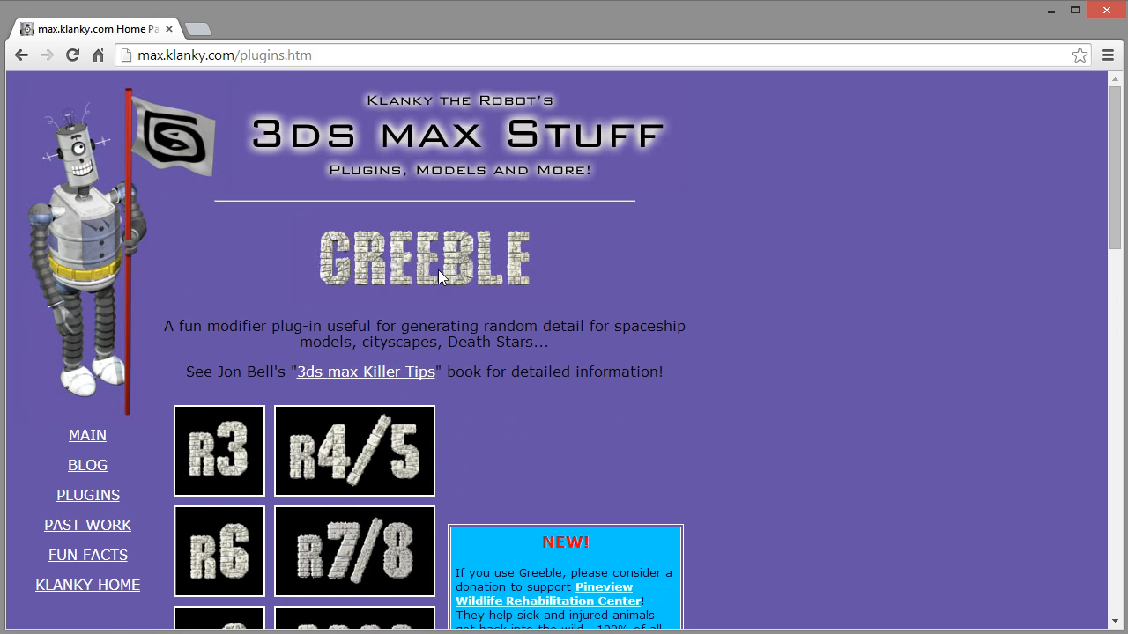
scroll(438, 269, "down", 5)
scroll(419, 294, "down", 3)
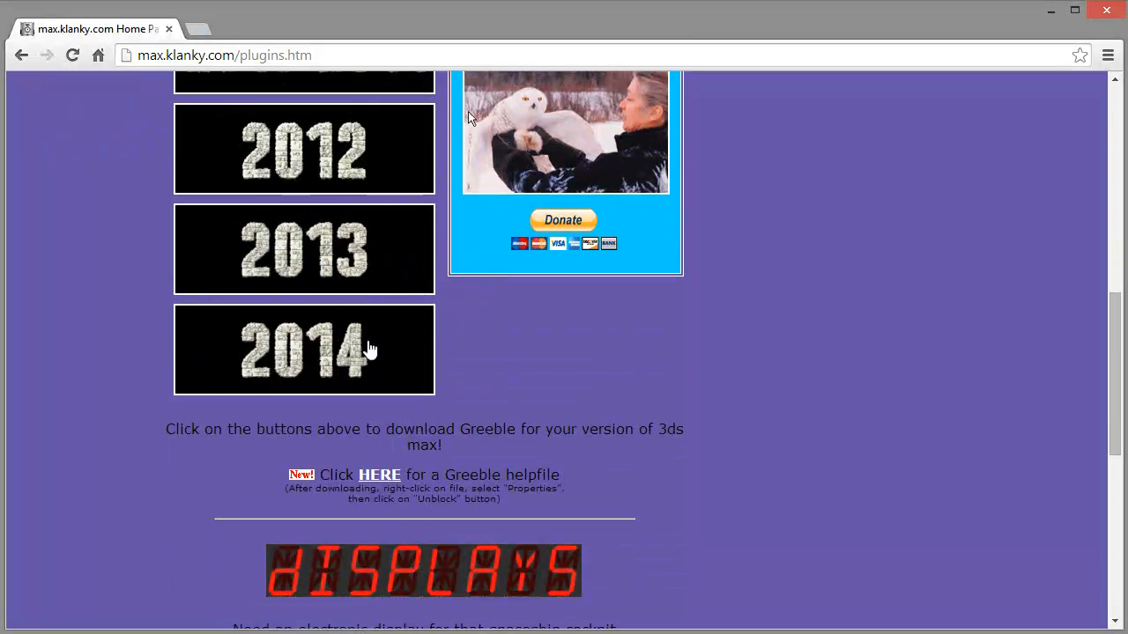
left_click(307, 355)
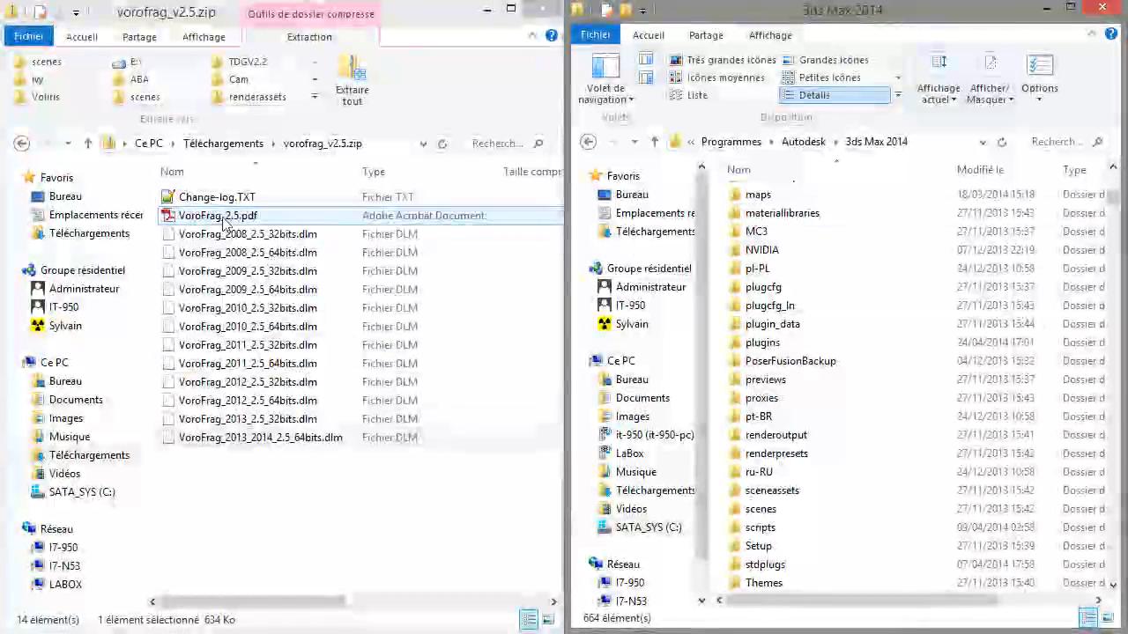
Copy Greeble2014-64.dlm from Greeble2014.zip in Téléchargements into the plugins folder of 3ds Max 2014
left_click(222, 143)
left_click(220, 222)
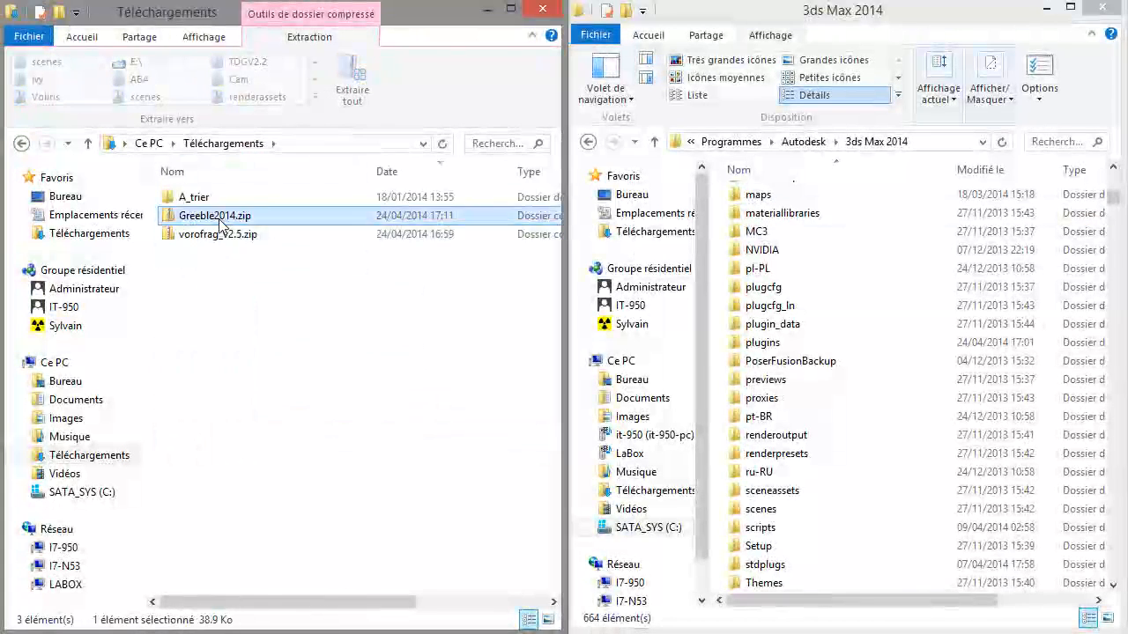
double_click(220, 222)
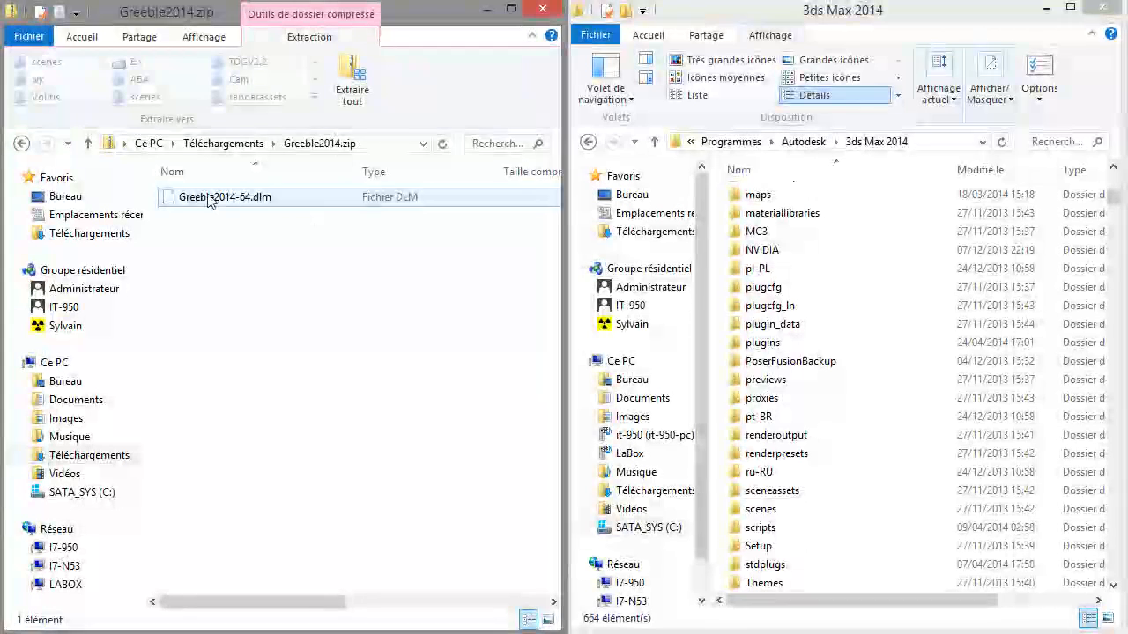
left_click_drag(220, 202, 823, 343)
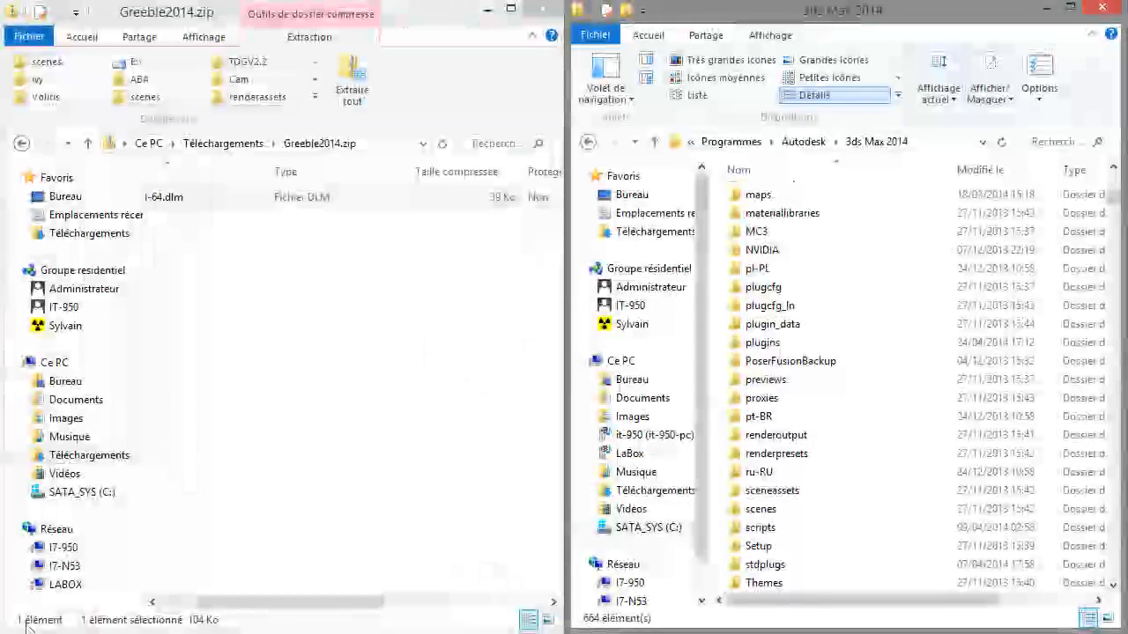
Launch 3ds Max 2014 and close both file explorer windows
key("super")
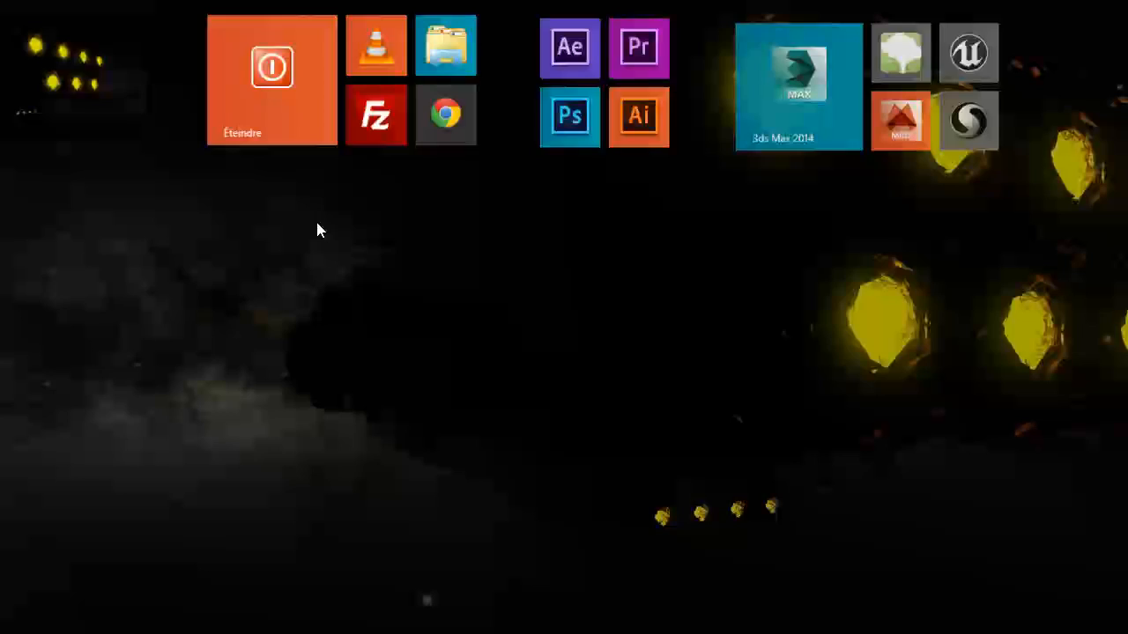
left_click(759, 86)
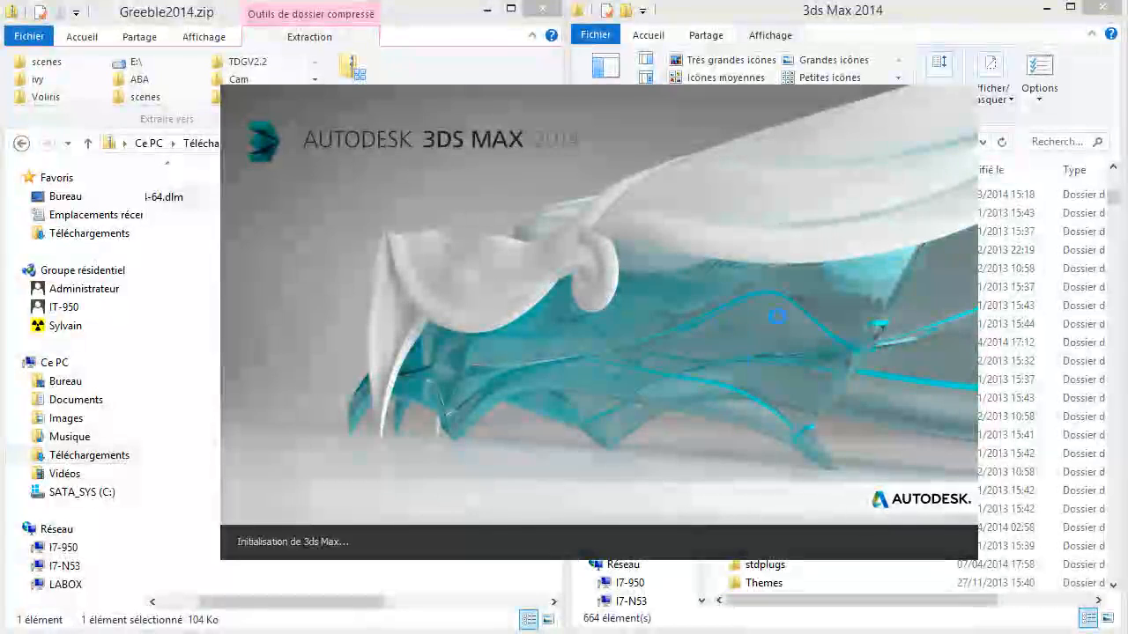
left_click(1102, 8)
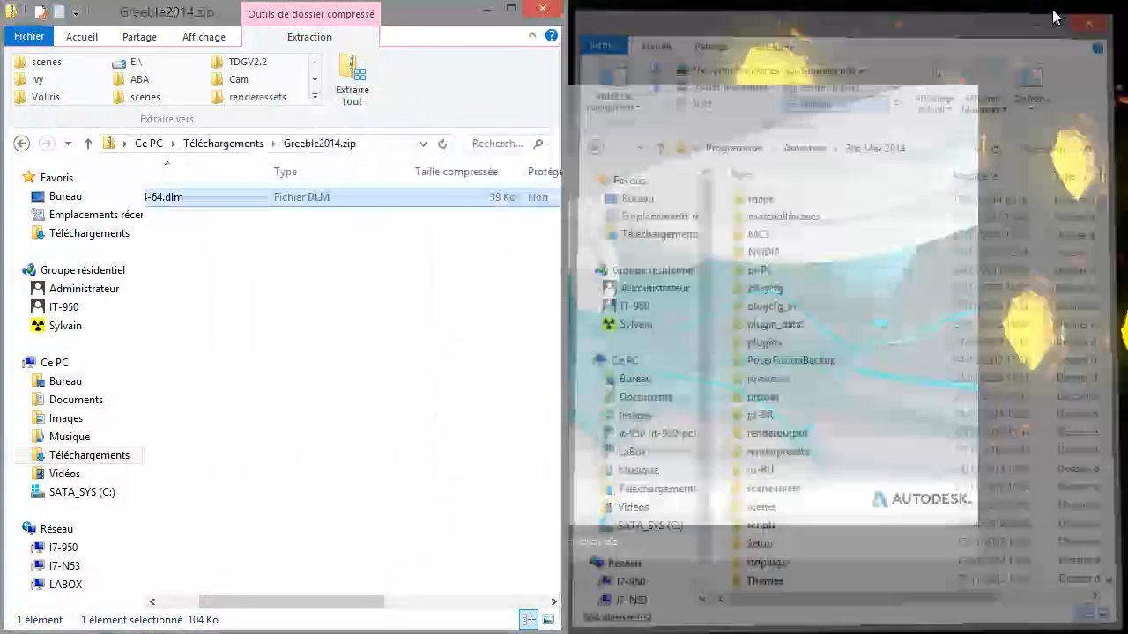
left_click(549, 8)
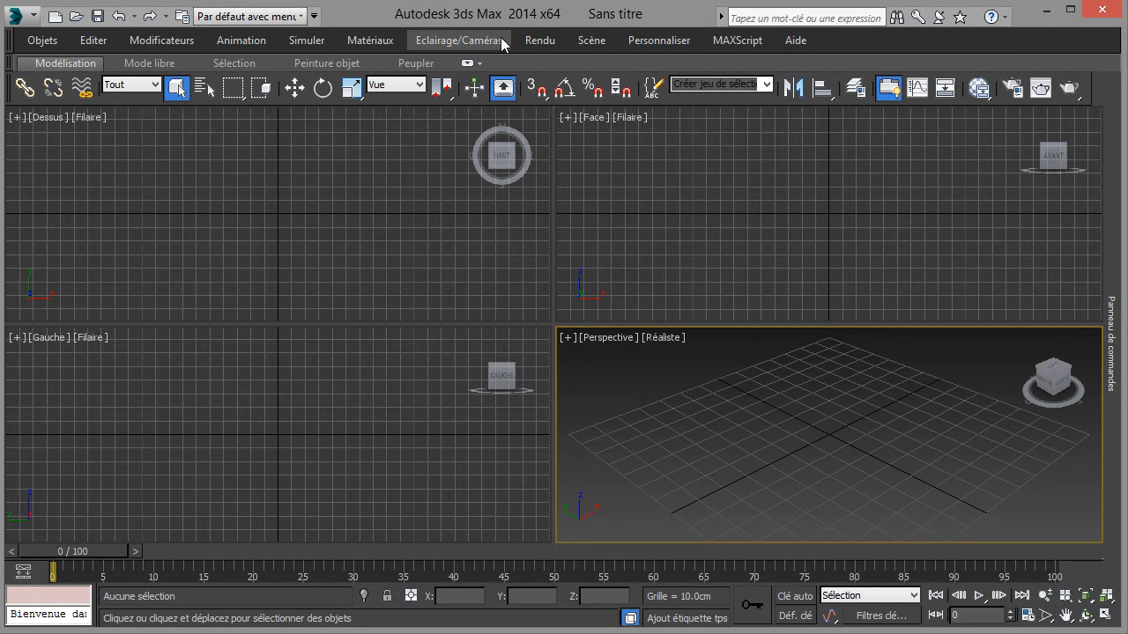
Create a box about 55 cm long, 62 cm wide and 30 cm high in the Perspective view
left_click(42, 41)
left_click(36, 92)
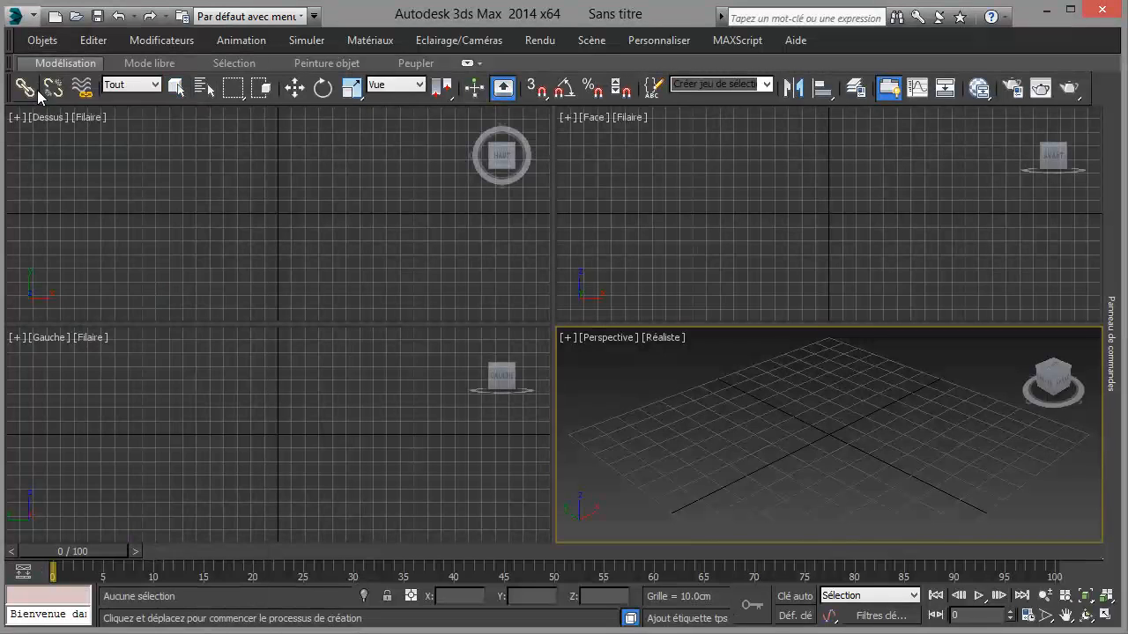
left_click_drag(714, 378, 656, 480)
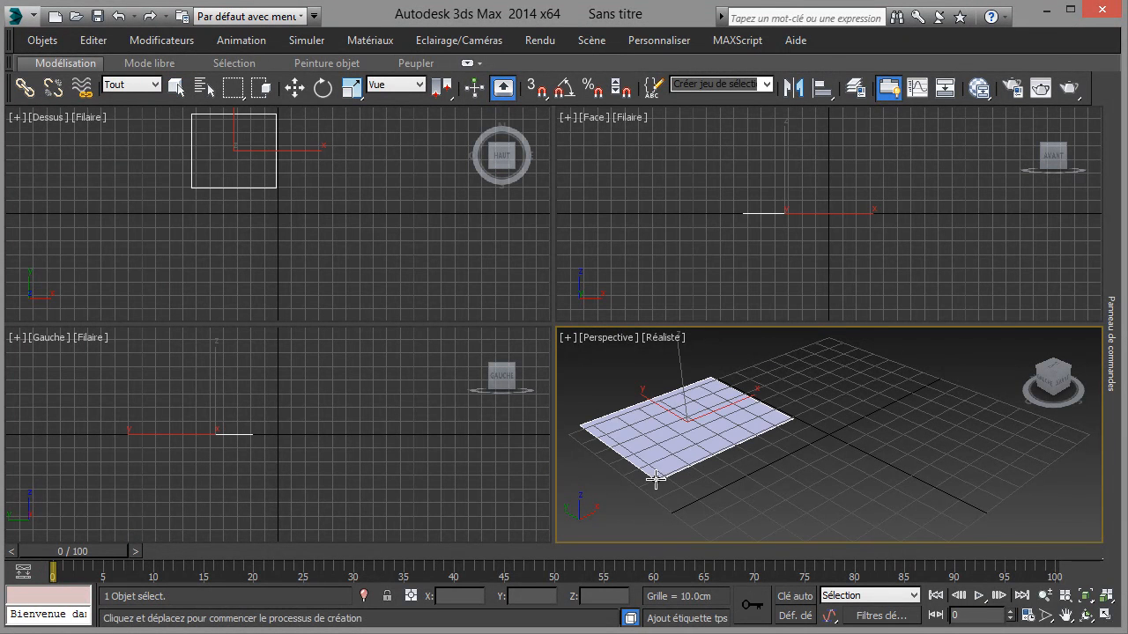
left_click(645, 416)
right_click(962, 338)
Apply the Greeble modifier to the box
mouse_move(1109, 282)
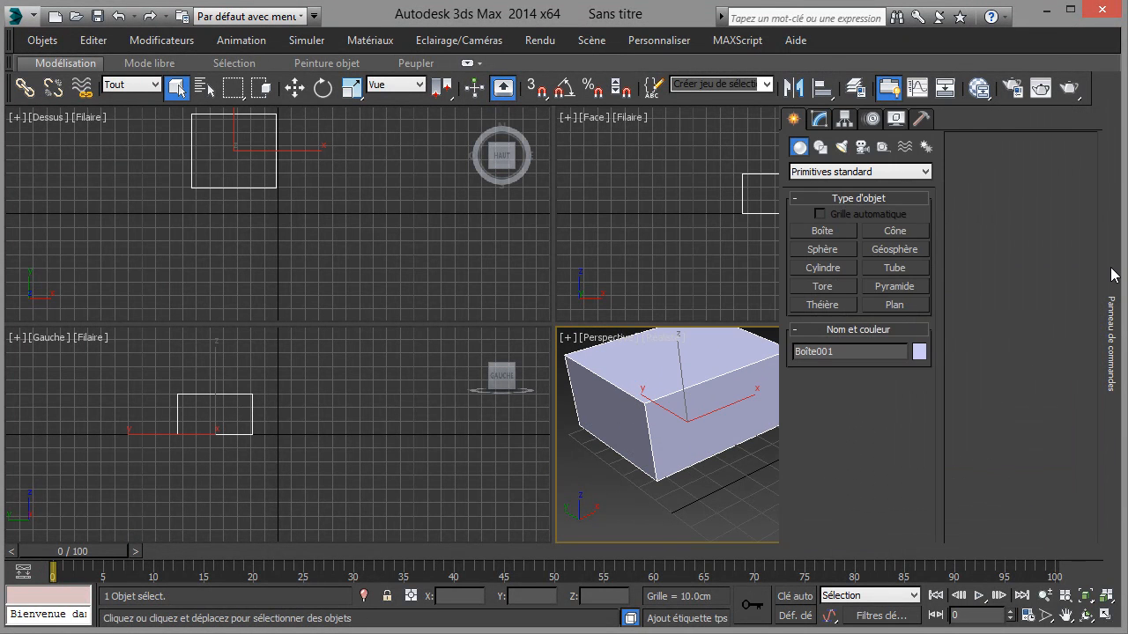
left_click(820, 173)
left_click(821, 121)
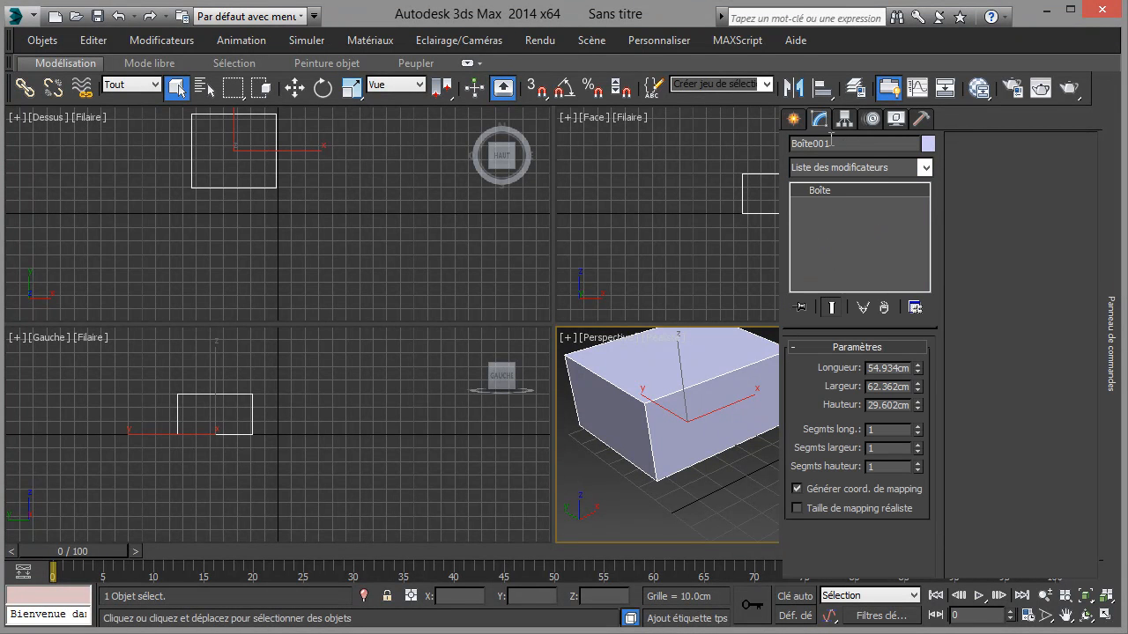
left_click(859, 170)
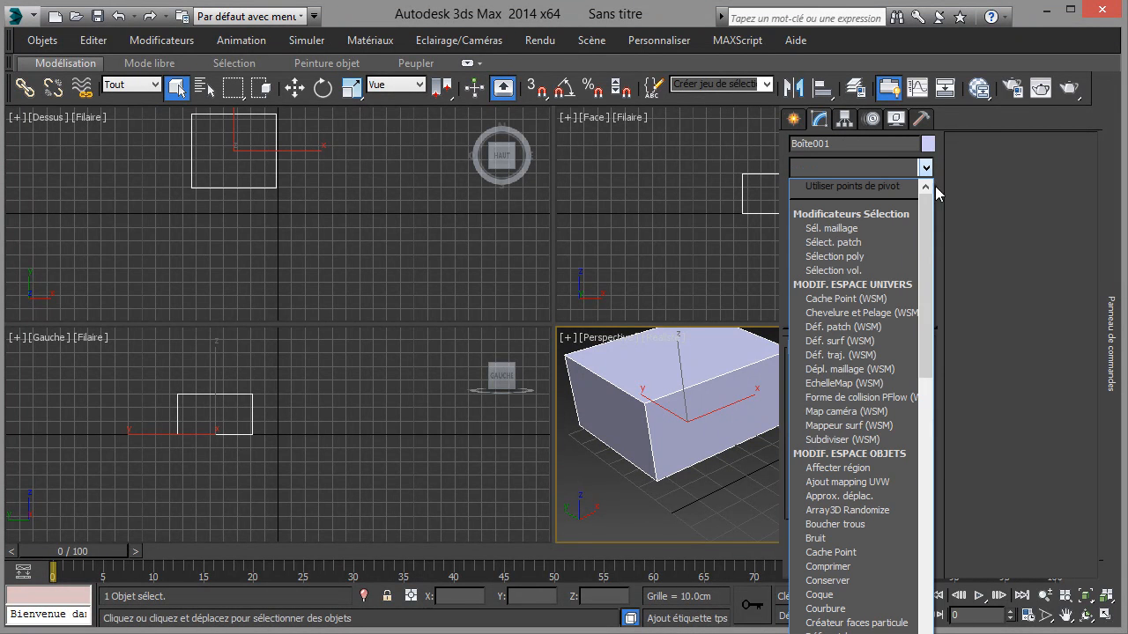
scroll(844, 401, "down", 2)
scroll(844, 401, "down", 7)
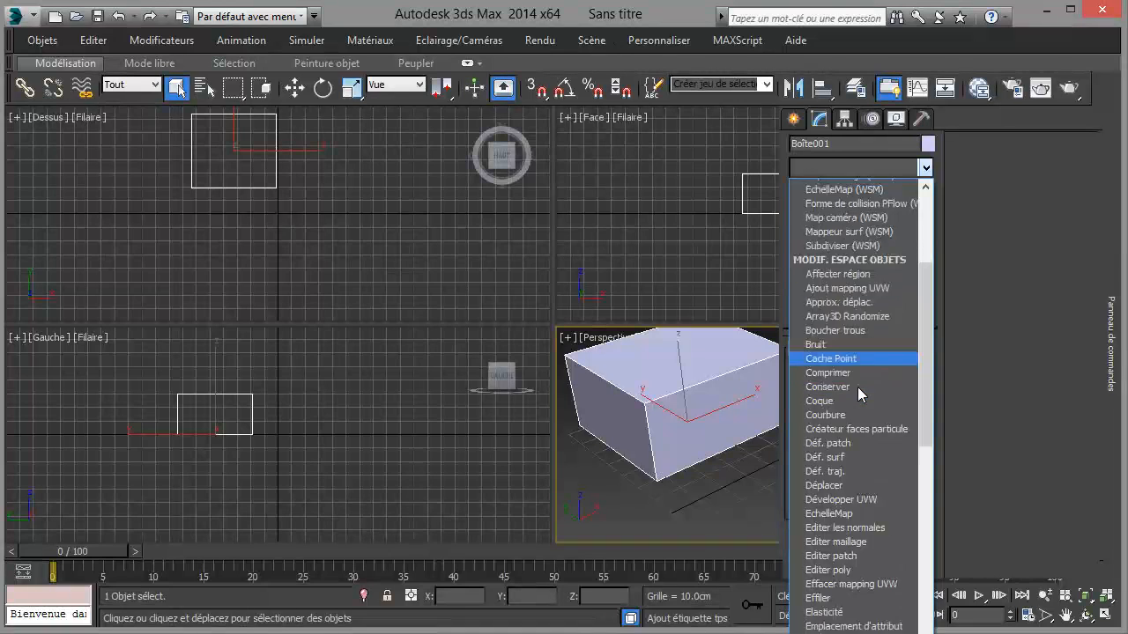
scroll(875, 354, "down", 4)
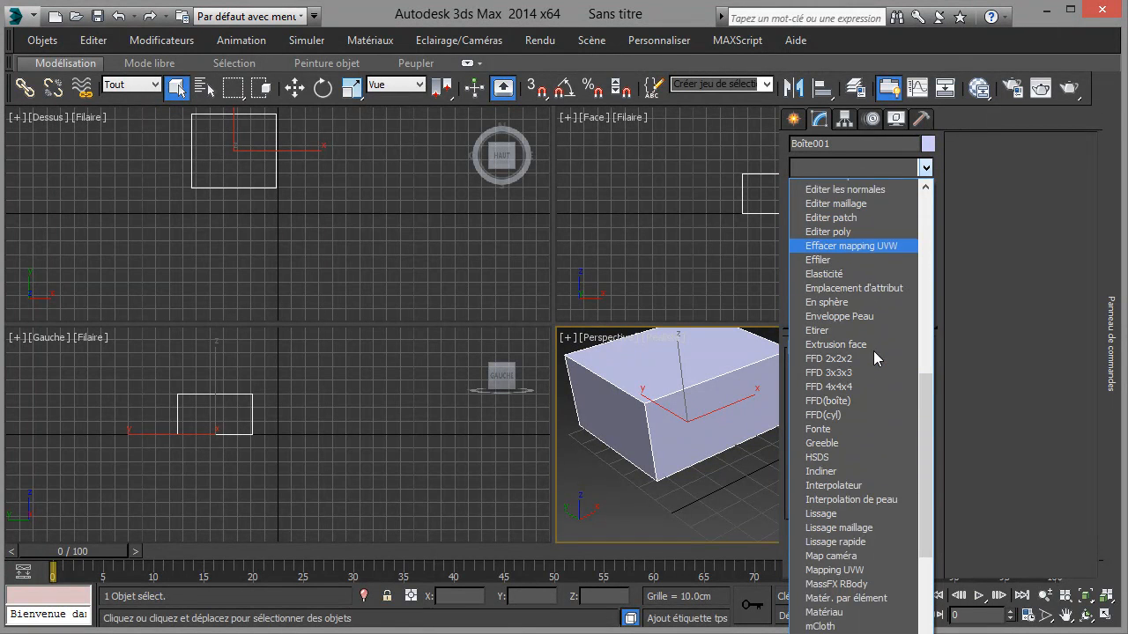
left_click(848, 426)
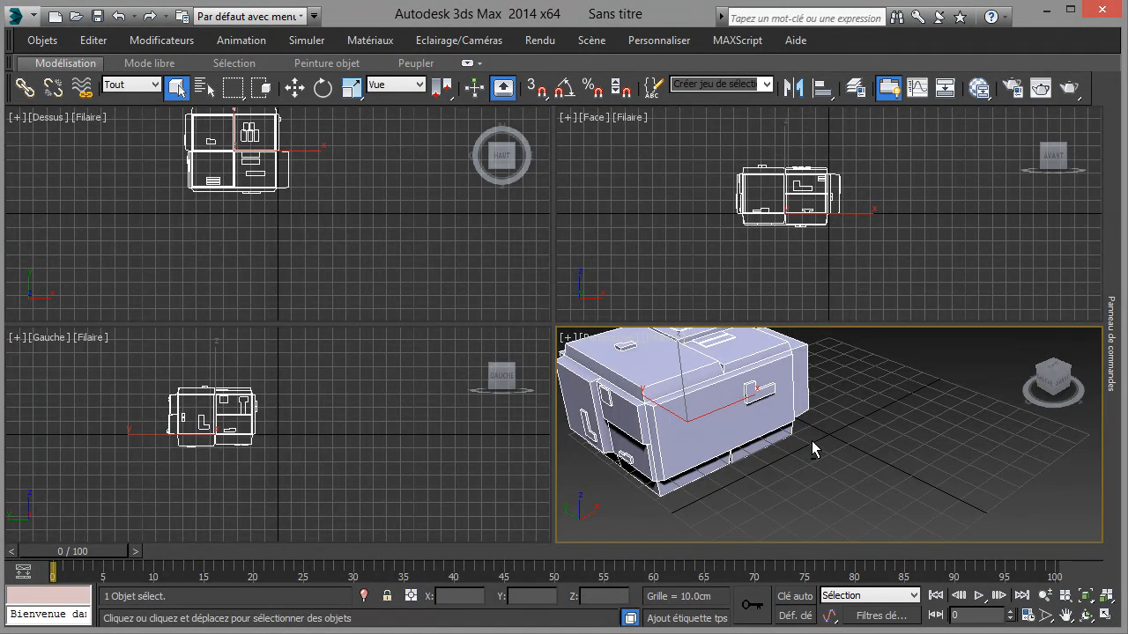
Maximize the Perspective viewport and dock the command panel so it stays open
key("alt+w")
mouse_move(1108, 256)
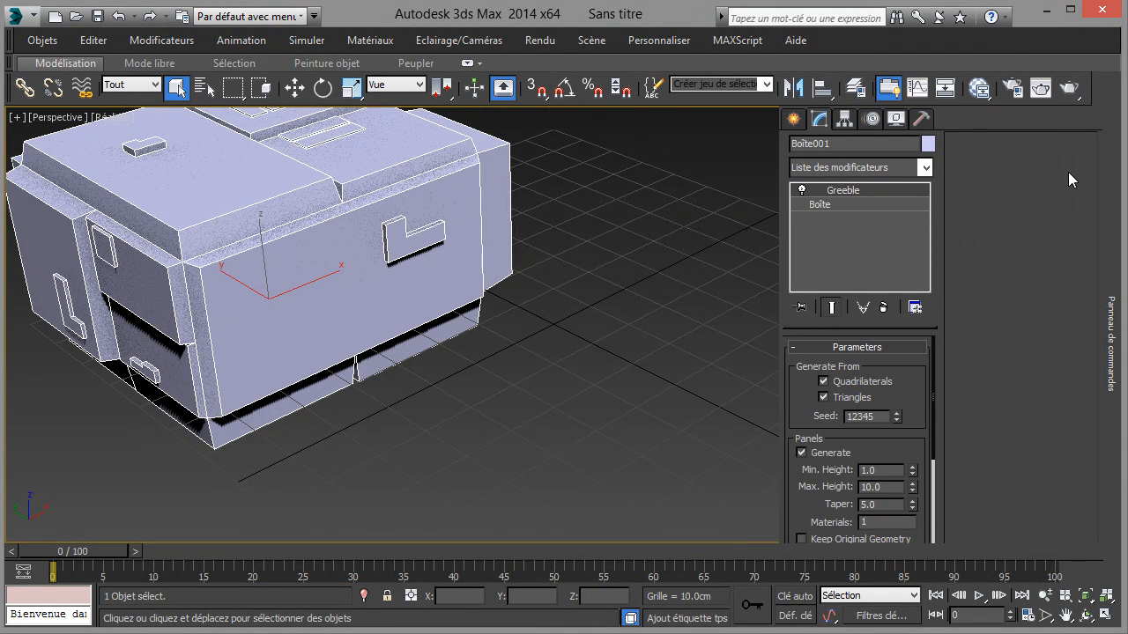
right_click(959, 118)
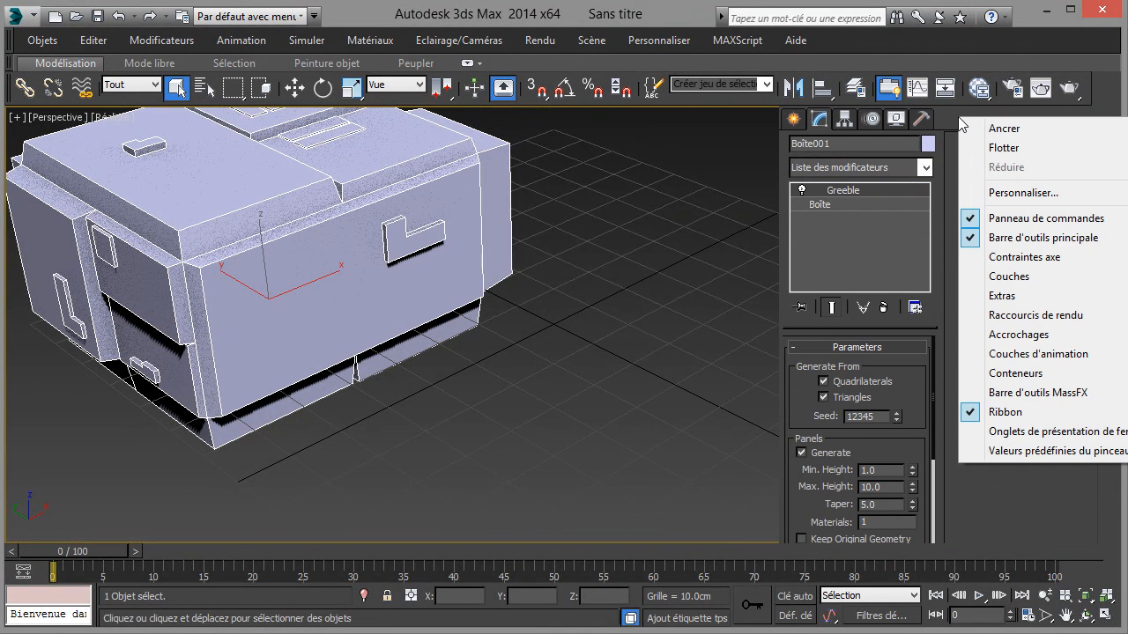
left_click(1005, 128)
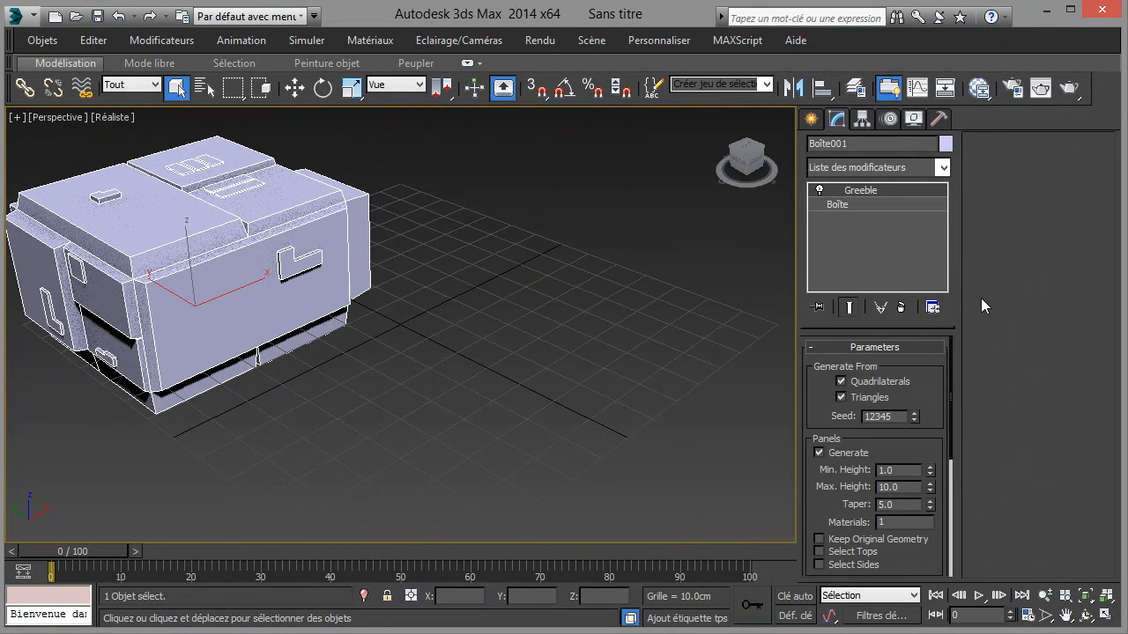
Examine the Greeble modifier's Panels and Widgets parameters and the detail generated on the box
left_click_drag(874, 325, 874, 249)
middle_click_drag(490, 360, 675, 430)
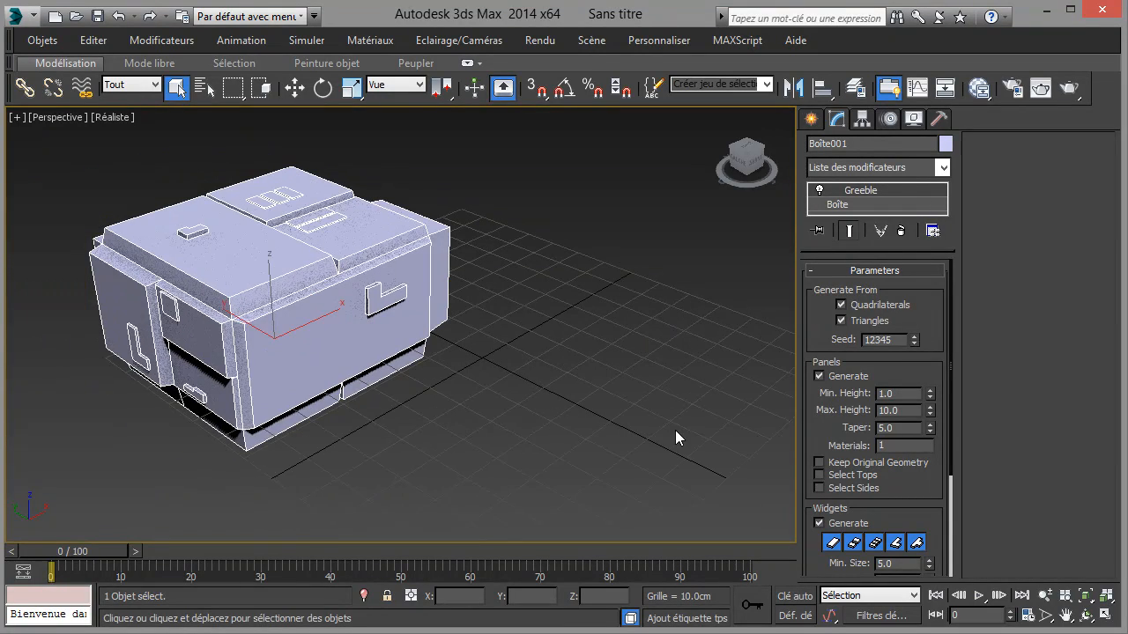
middle_click_drag(295, 320, 431, 328)
scroll(317, 286, "up", 4)
scroll(314, 291, "down", 2)
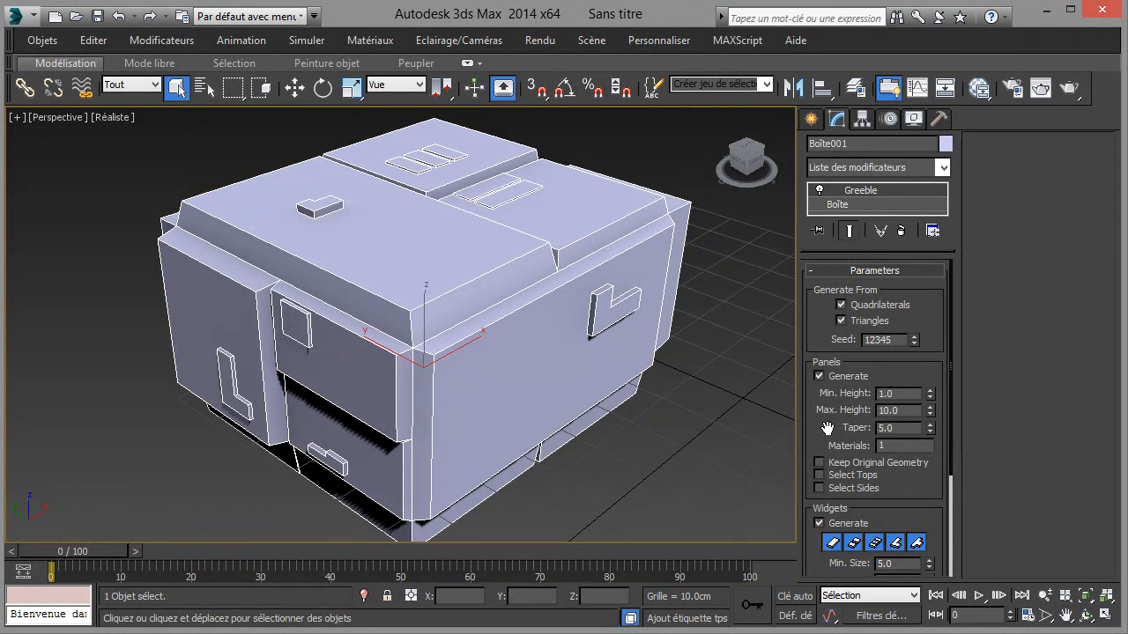
scroll(829, 434, "down", 3)
scroll(851, 476, "up", 3)
left_click_drag(831, 410, 854, 315)
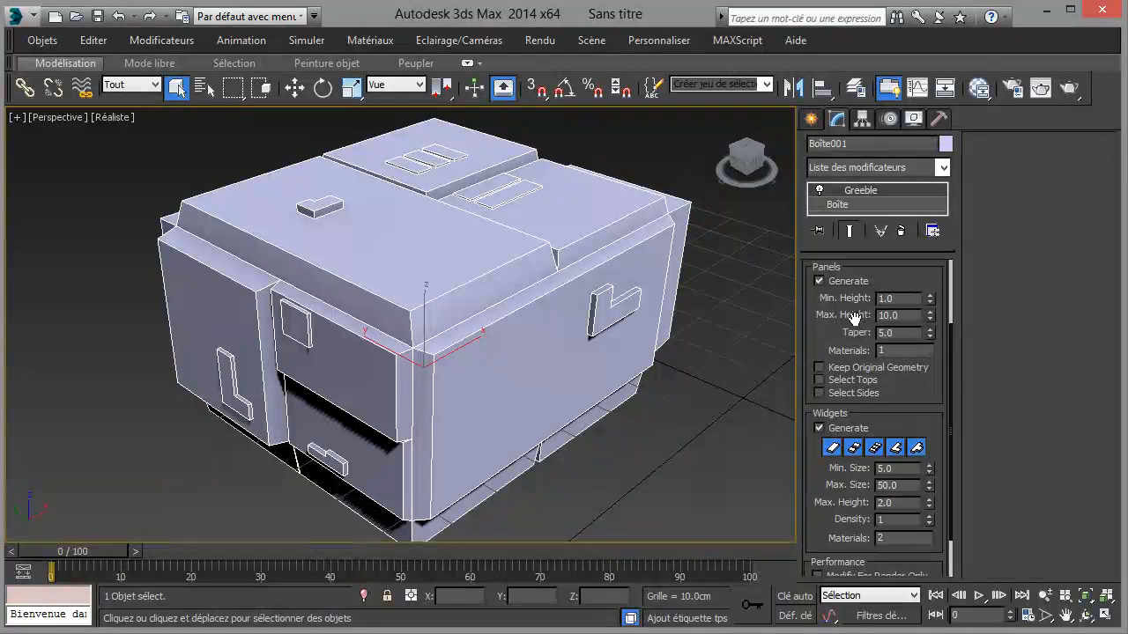
left_click_drag(829, 526, 844, 546)
left_click_drag(851, 247, 853, 245)
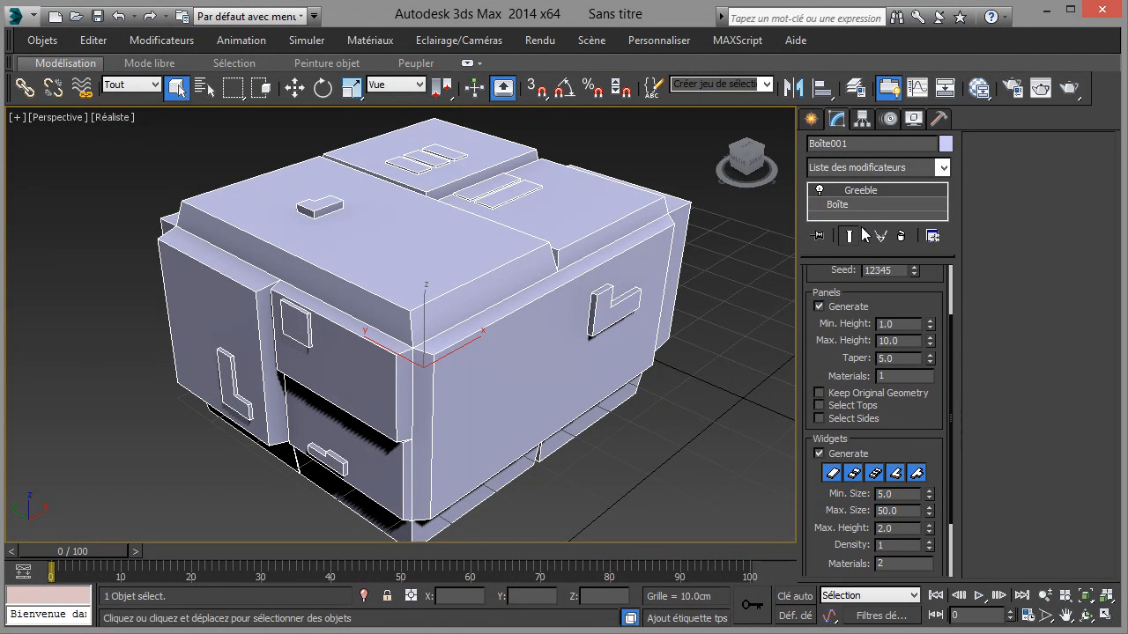
left_click_drag(896, 251, 896, 266)
left_click_drag(820, 550, 822, 529)
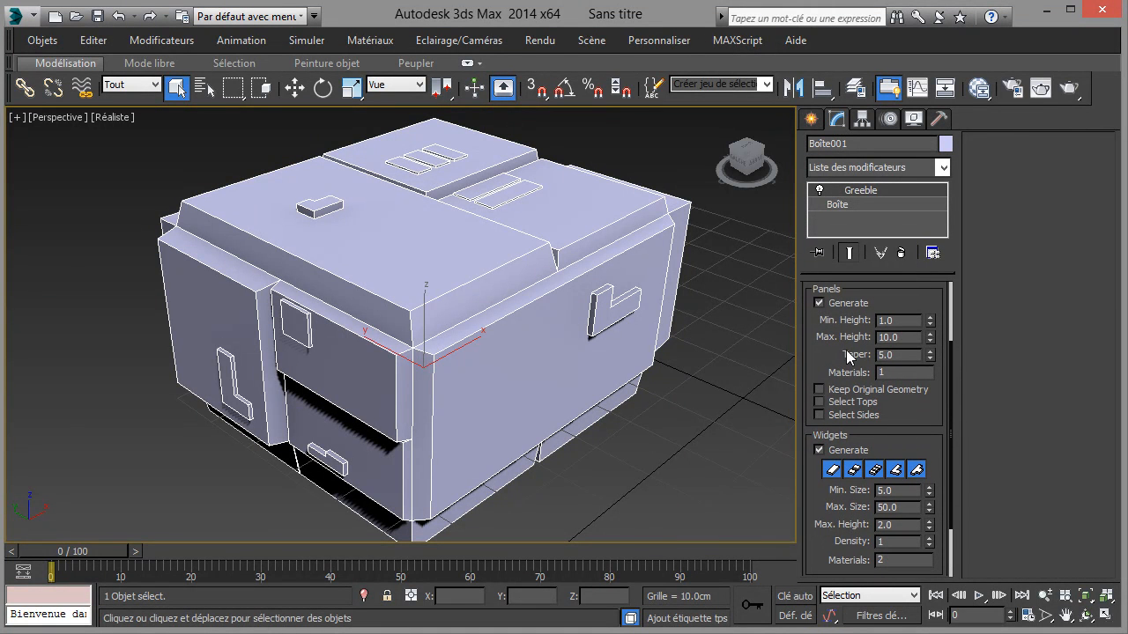
Narrow the command panel to one column and set the base box's length, width and height segments to 2 each
left_click_drag(799, 291, 922, 298)
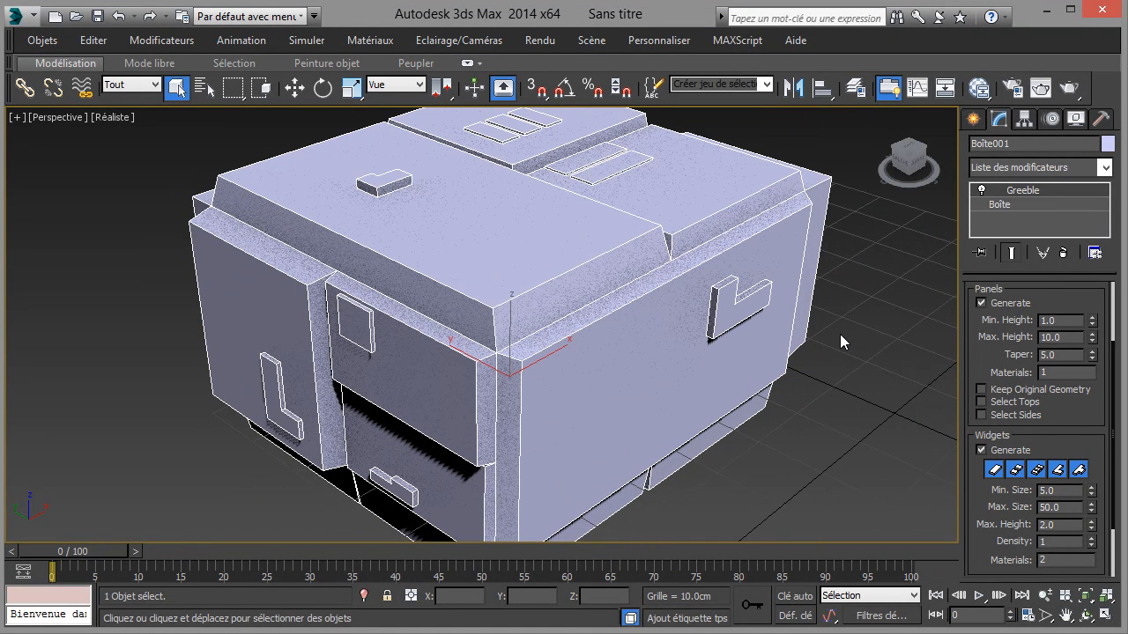
left_click(1026, 204)
left_click(1097, 372)
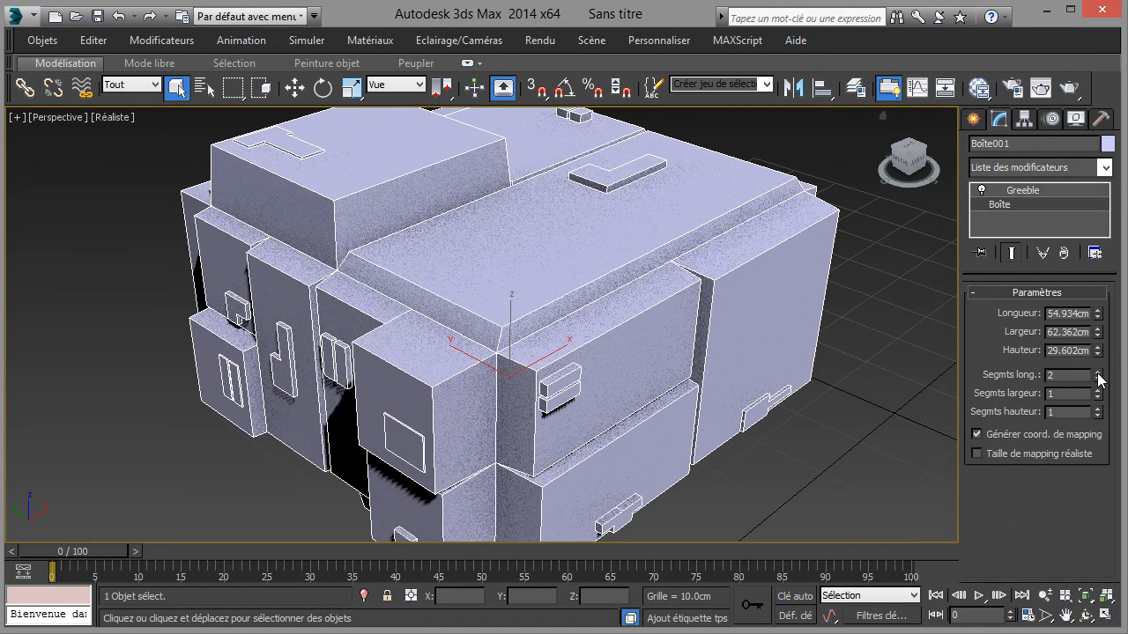
left_click(1098, 390)
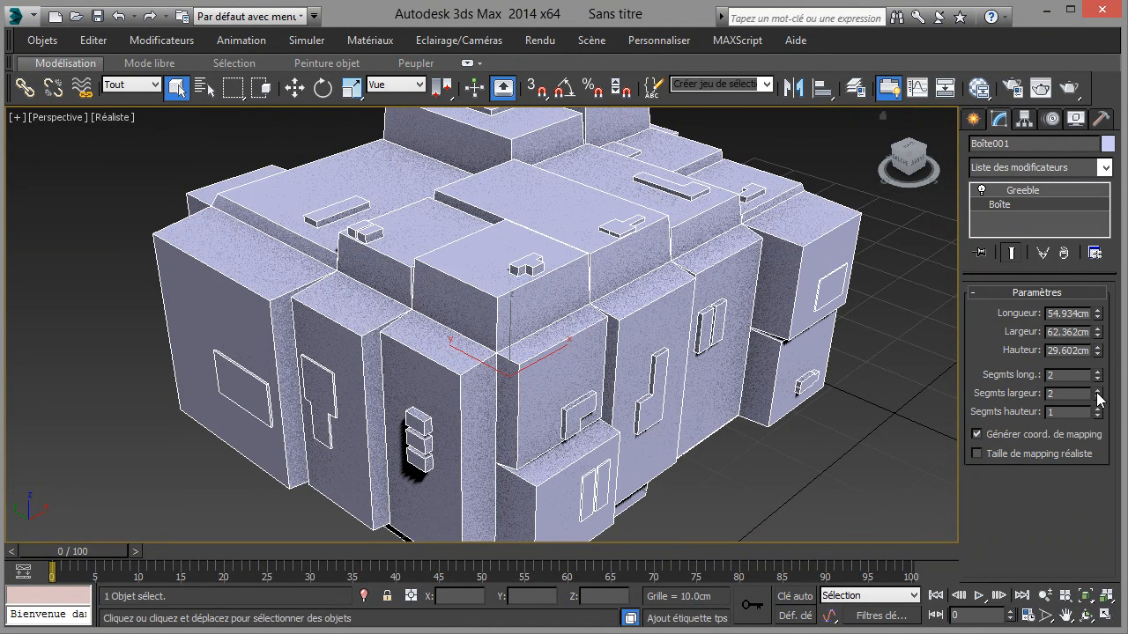
left_click(1098, 409)
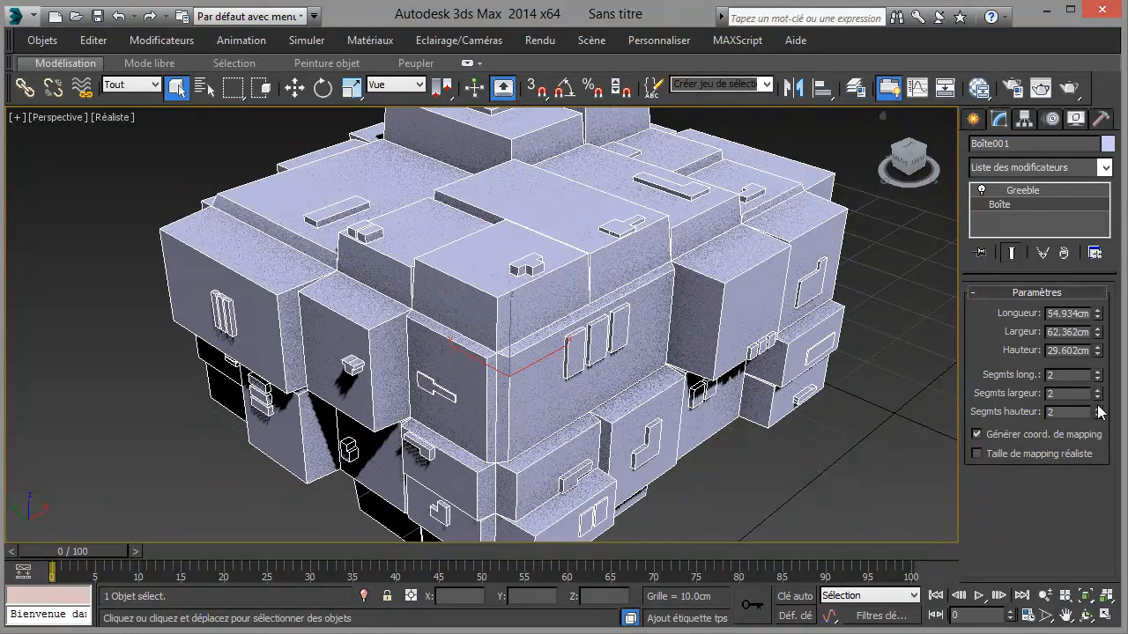
Try up to 7 length segments on the base box, and reduce the length segments to 3
left_click(1098, 372)
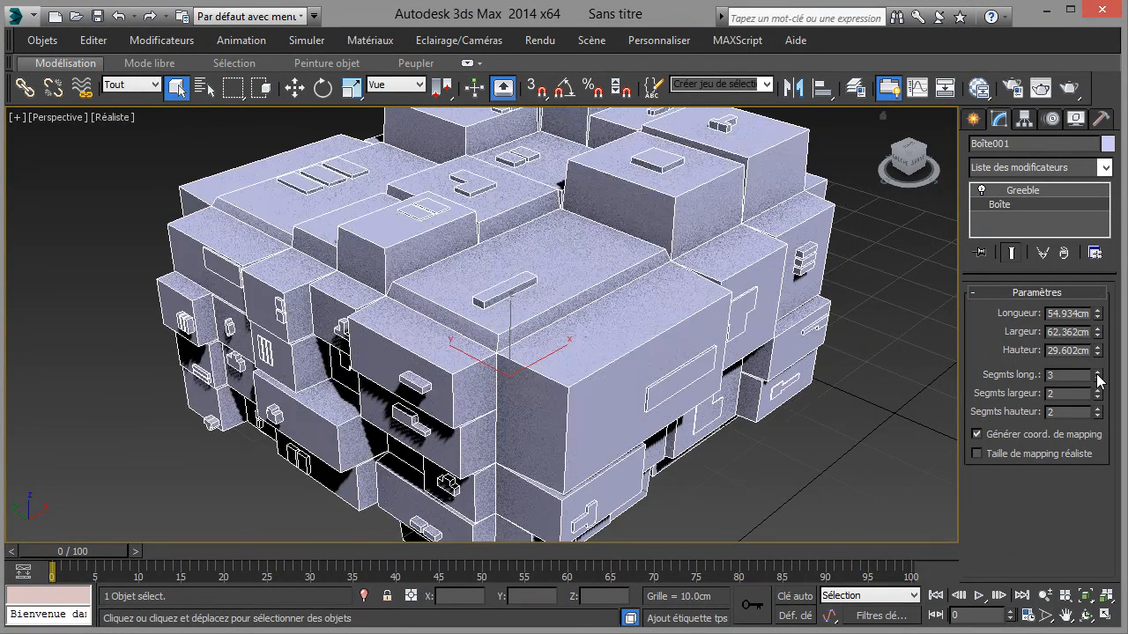
left_click(1098, 374)
left_click(1098, 374)
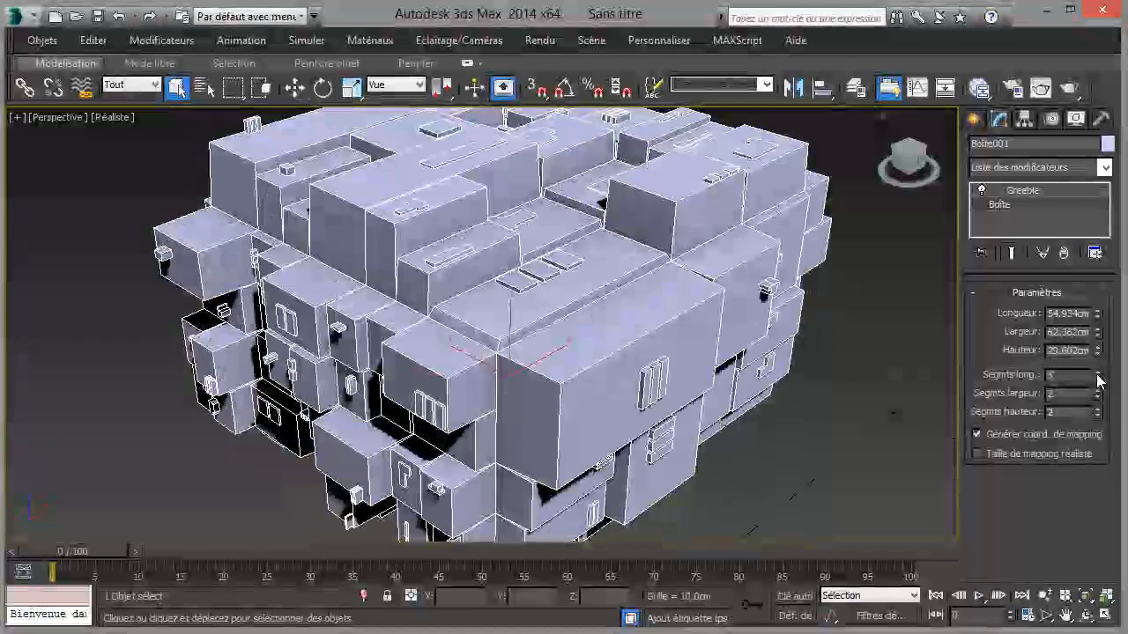
left_click(1098, 374)
left_click(1098, 373)
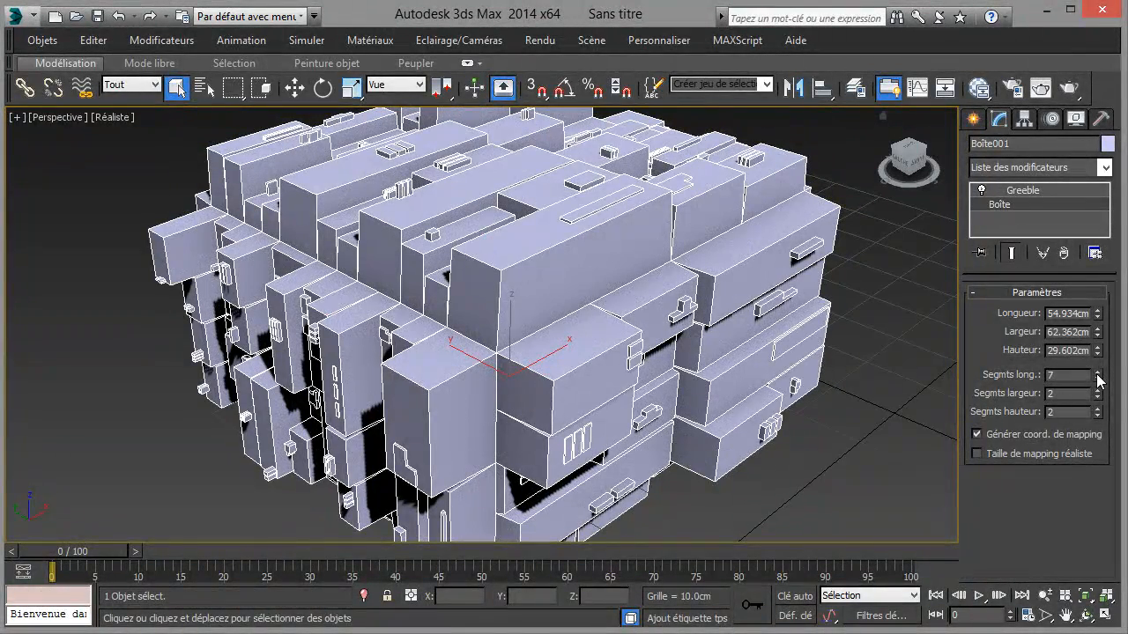
left_click(1098, 380)
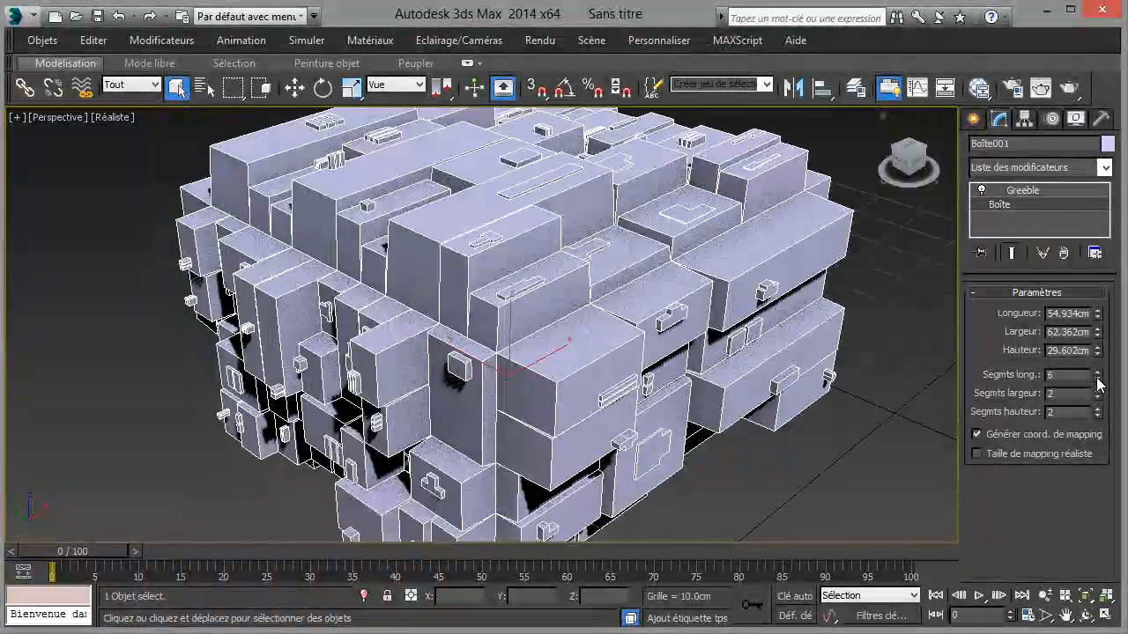
left_click(1097, 380)
left_click(1098, 379)
left_click(1098, 380)
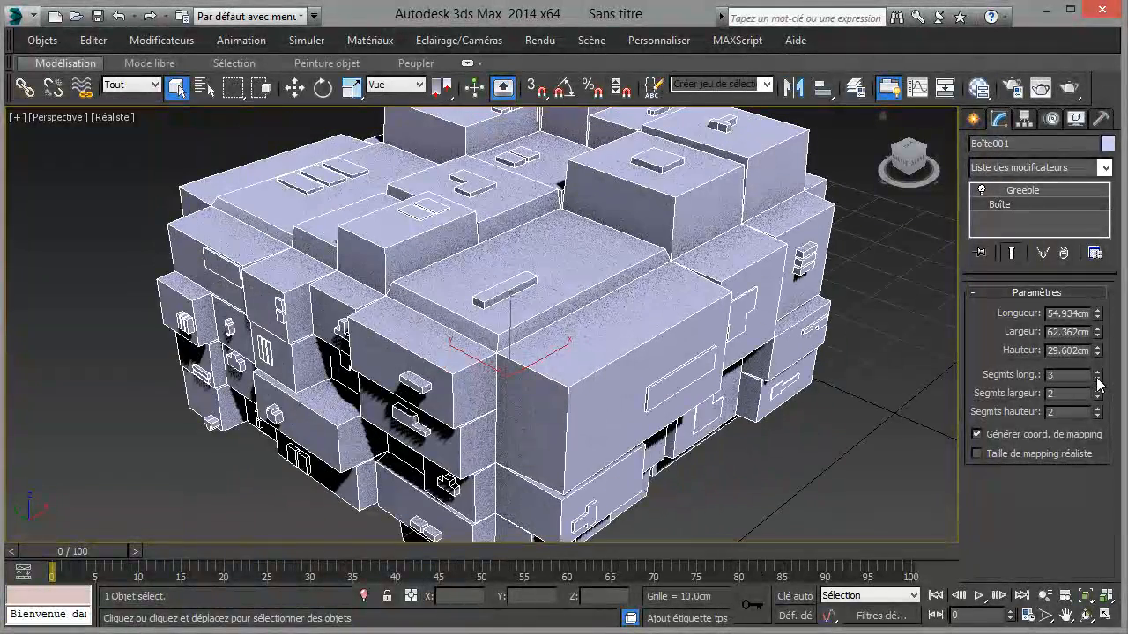
Toggle the Greeble modifier off and on repeatedly to compare the box with and without its effect
left_click(982, 190)
left_click(982, 190)
left_click(981, 190)
left_click(982, 190)
left_click(982, 190)
left_click(981, 190)
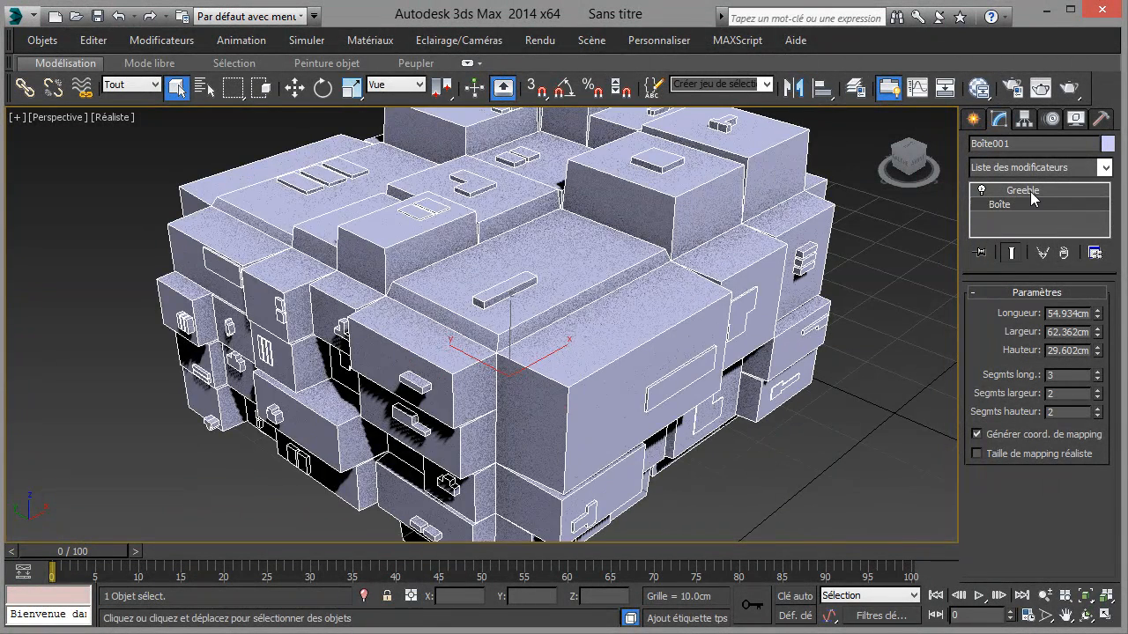
Try successive random layouts in the Greeble modifier by raising its Seed value to 12367
left_click(1022, 194)
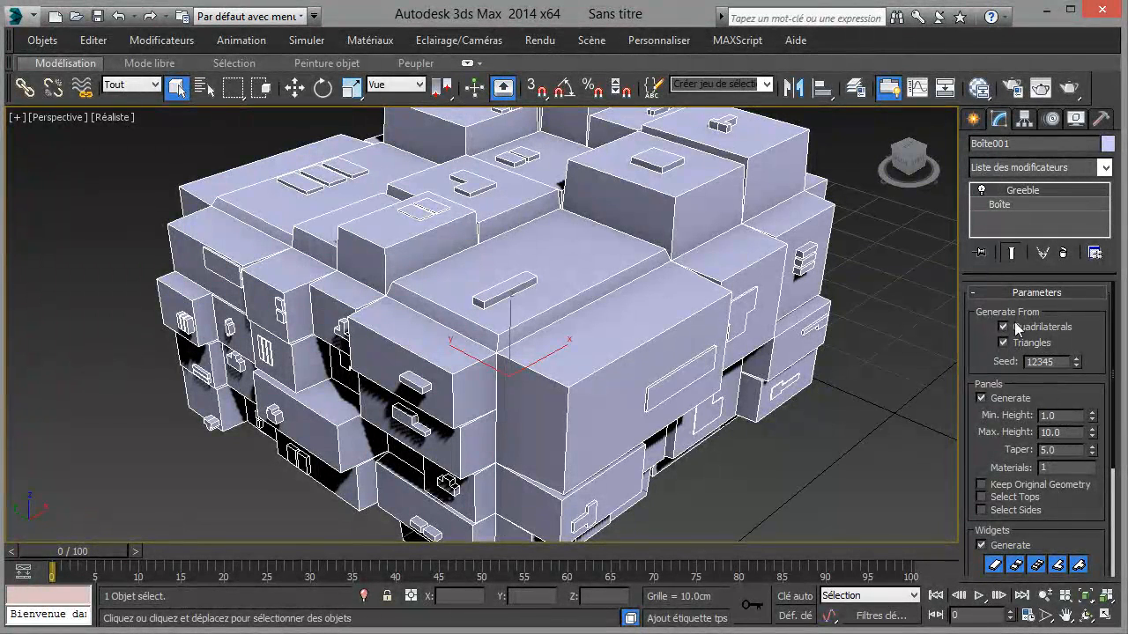
left_click(1076, 358)
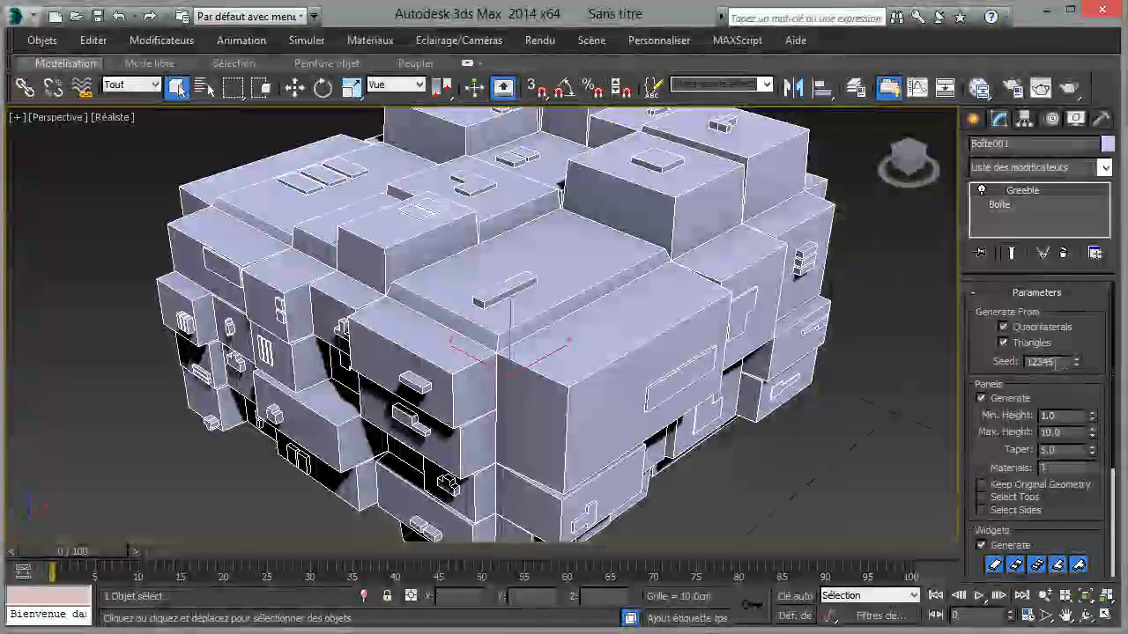
left_click(1076, 358)
left_click(1075, 358)
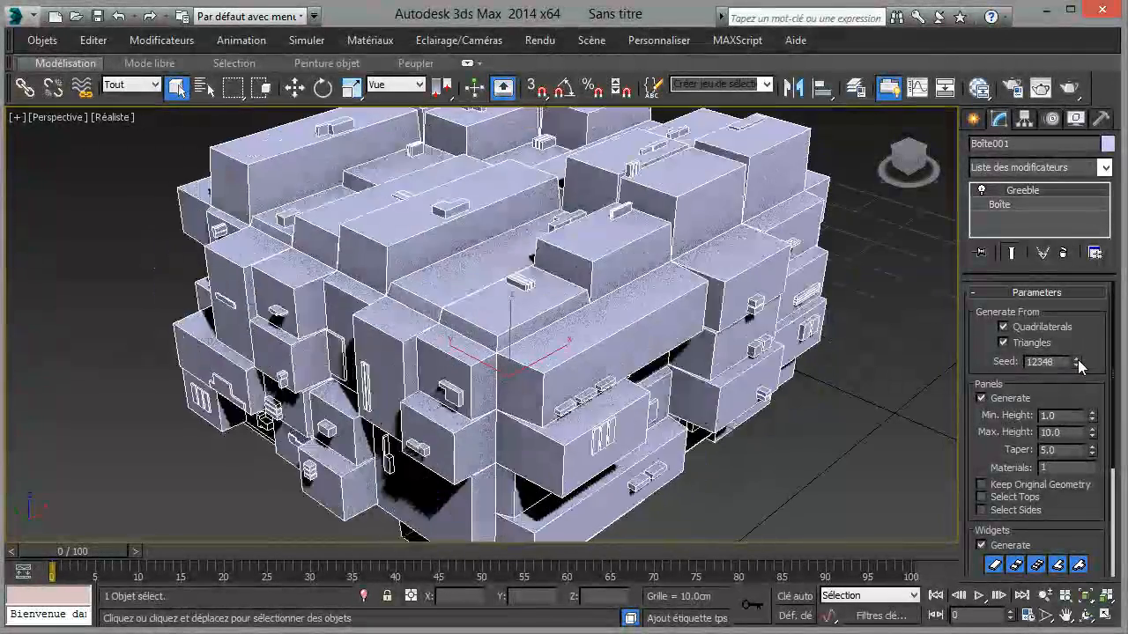
left_click(1076, 358)
left_click(1076, 358)
left_click(1076, 357)
left_click(1076, 358)
left_click(1076, 357)
left_click(1075, 358)
left_click(1076, 358)
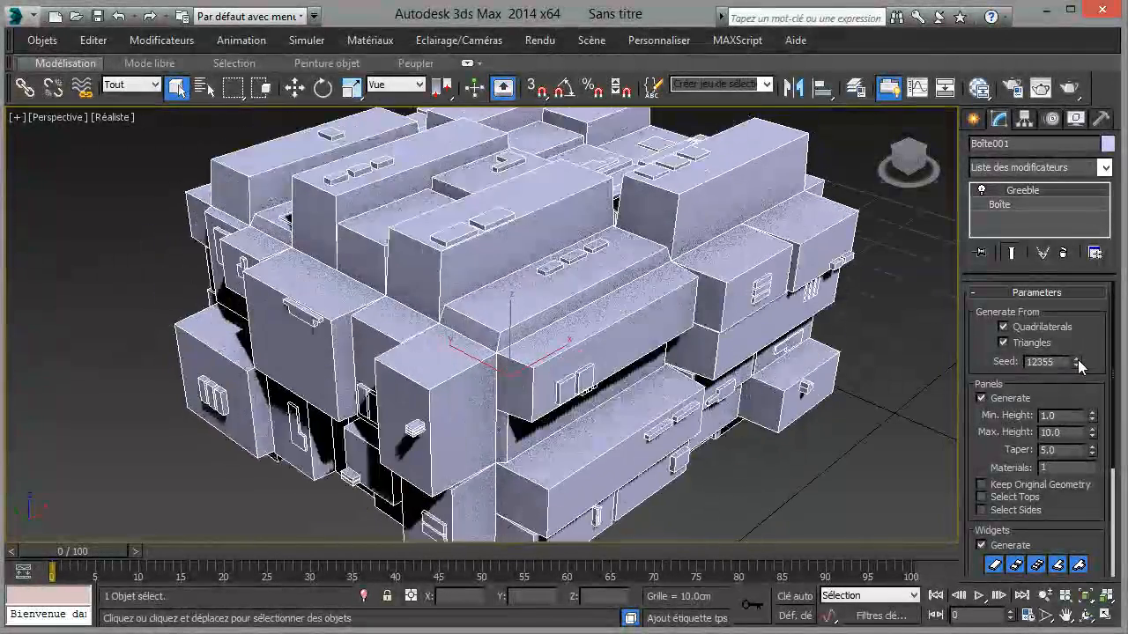
left_click(1076, 358)
left_click(1076, 357)
left_click(1075, 358)
left_click(1076, 358)
left_click(1076, 358)
left_click(1075, 358)
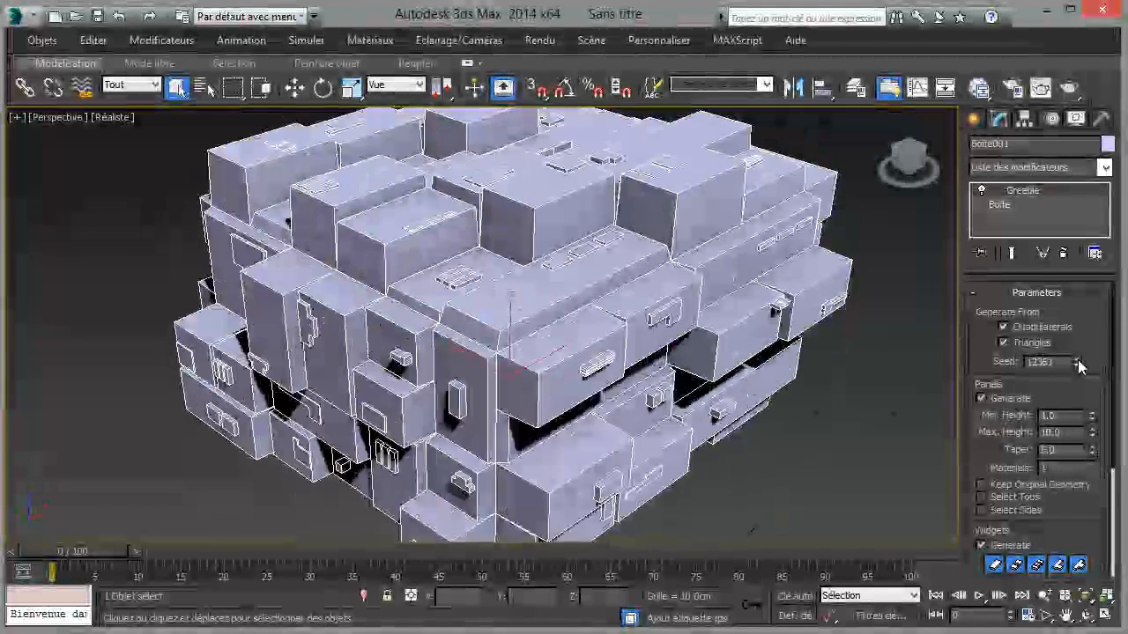
left_click(1076, 358)
left_click(1076, 358)
left_click(1076, 358)
left_click(1076, 358)
left_click(1076, 357)
left_click(1076, 357)
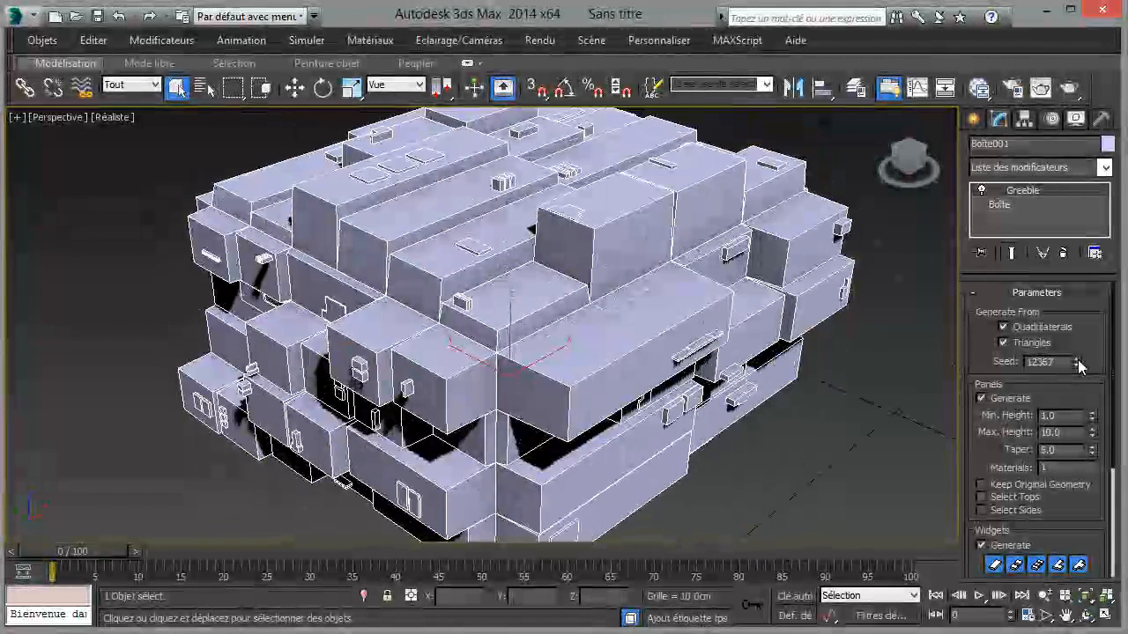
Turn off Greeble widget generation and set the base box's length, width and height segments to 1 each
left_click_drag(987, 368, 1005, 272)
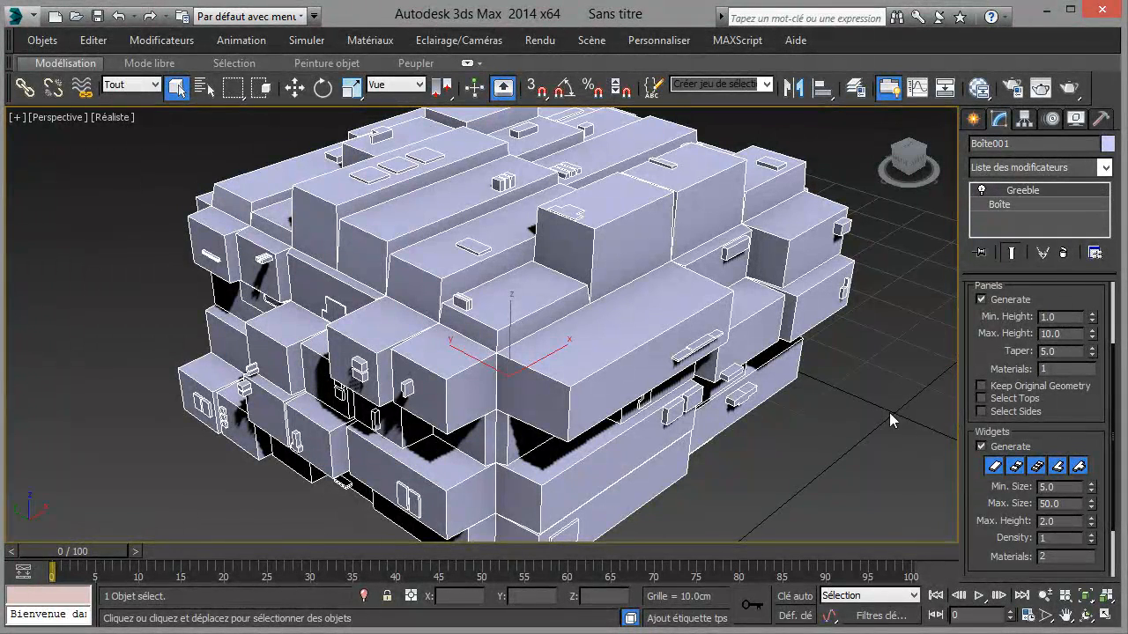
left_click(981, 447)
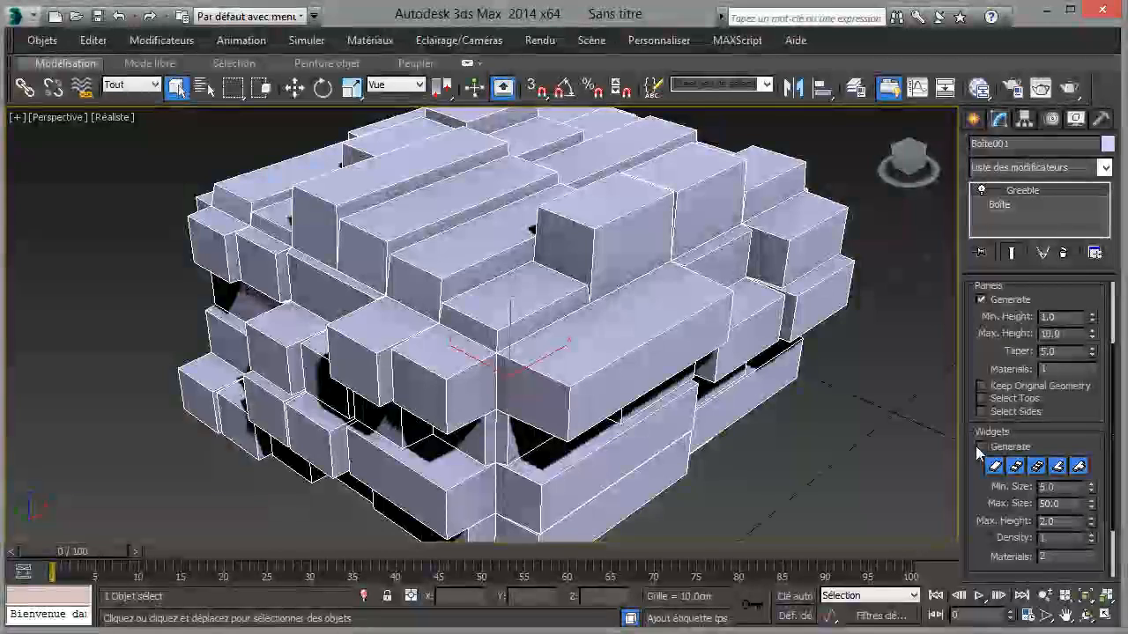
left_click(1013, 204)
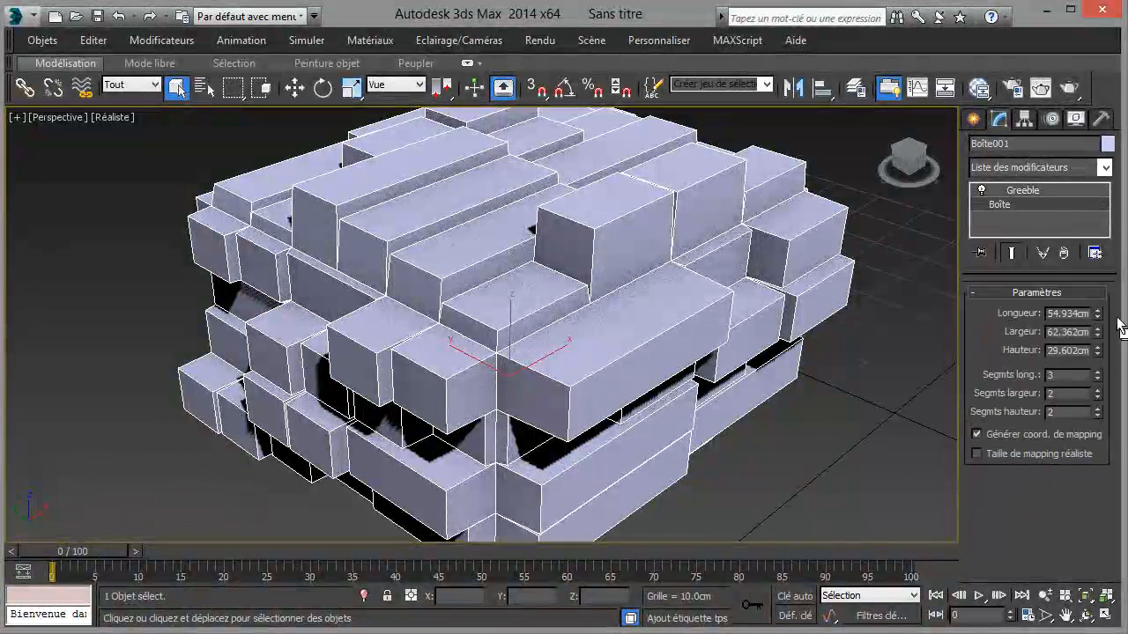
left_click(1098, 379)
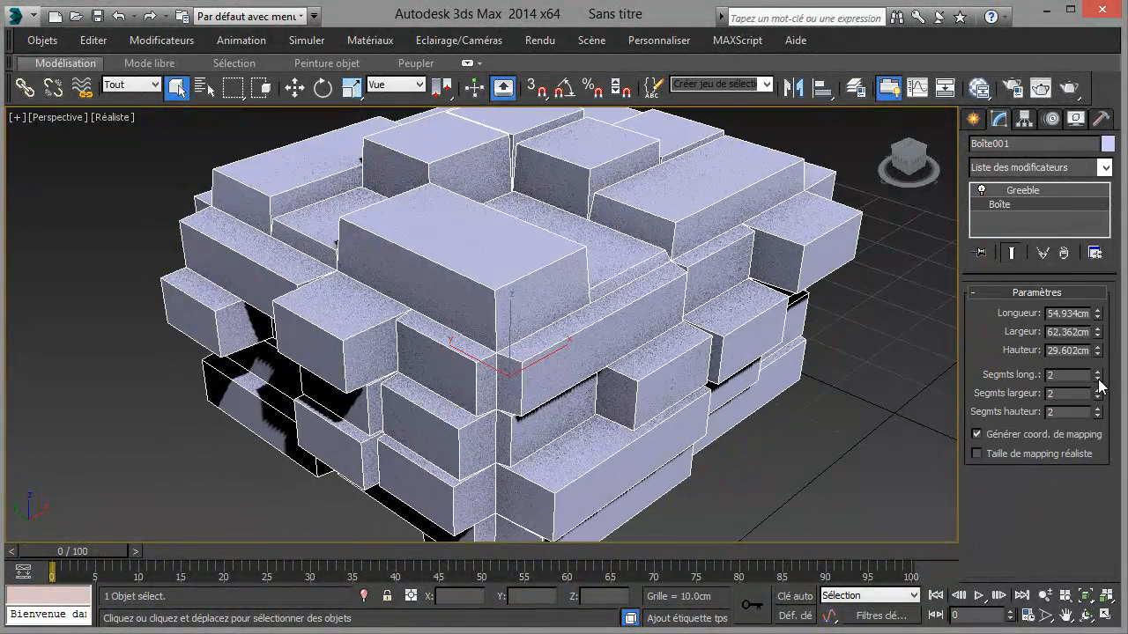
left_click(1098, 379)
left_click(1098, 397)
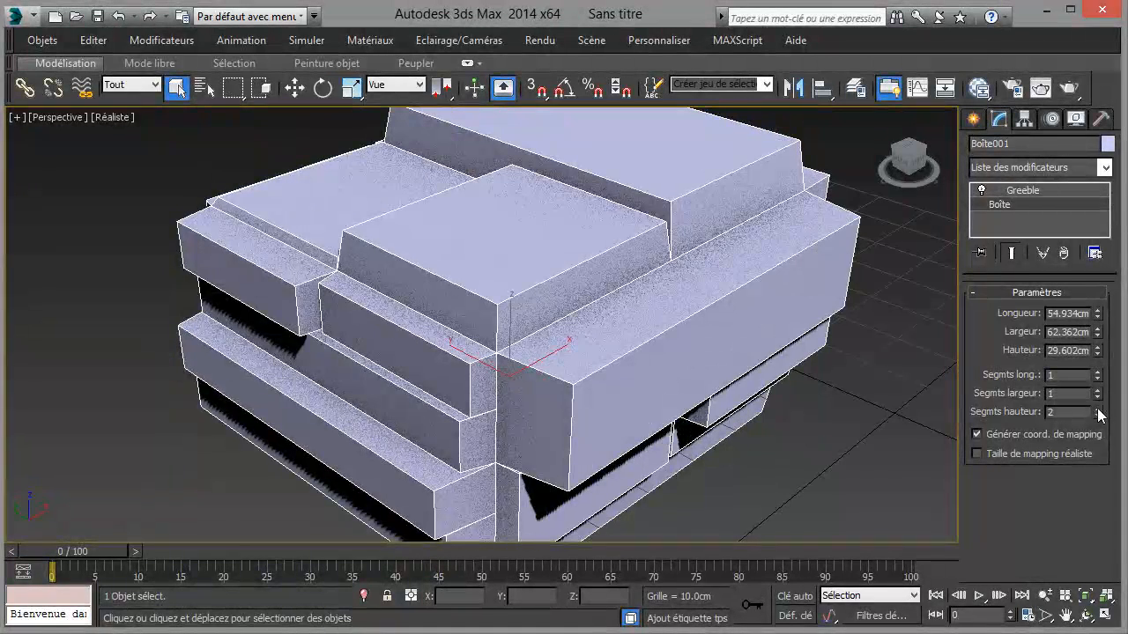
left_click(1098, 416)
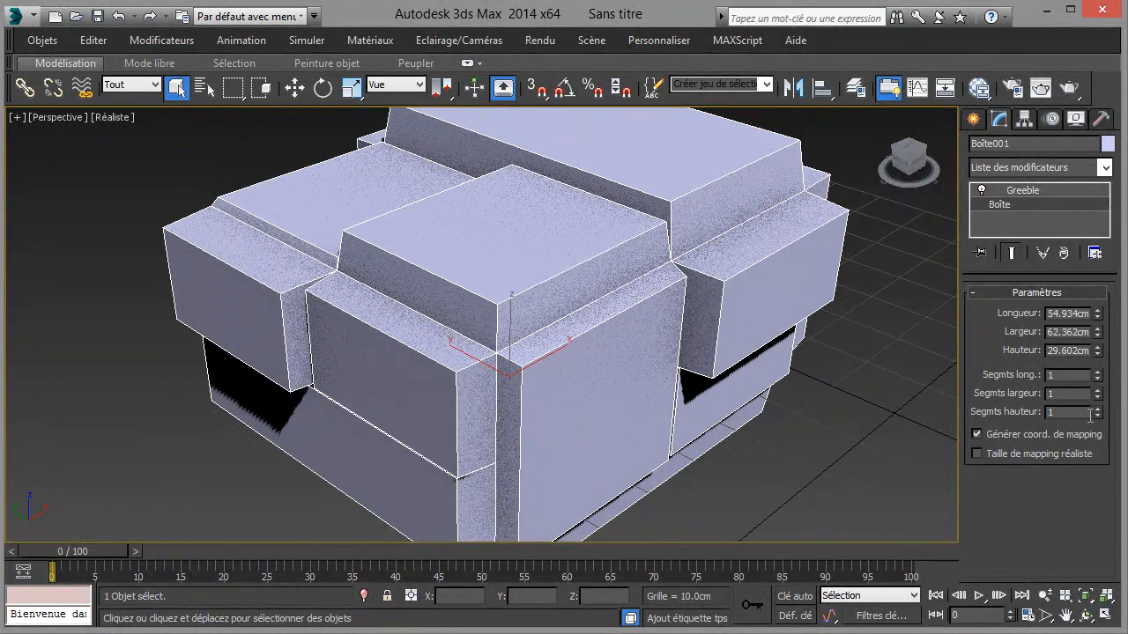
left_click_drag(1098, 390, 1103, 295)
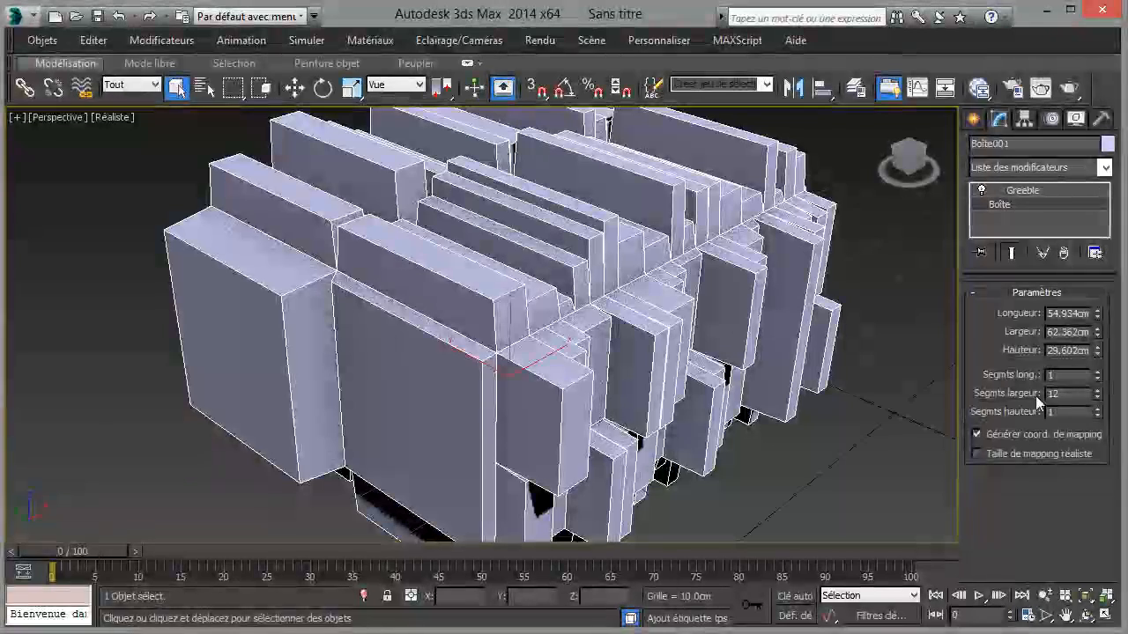
right_click(1098, 397)
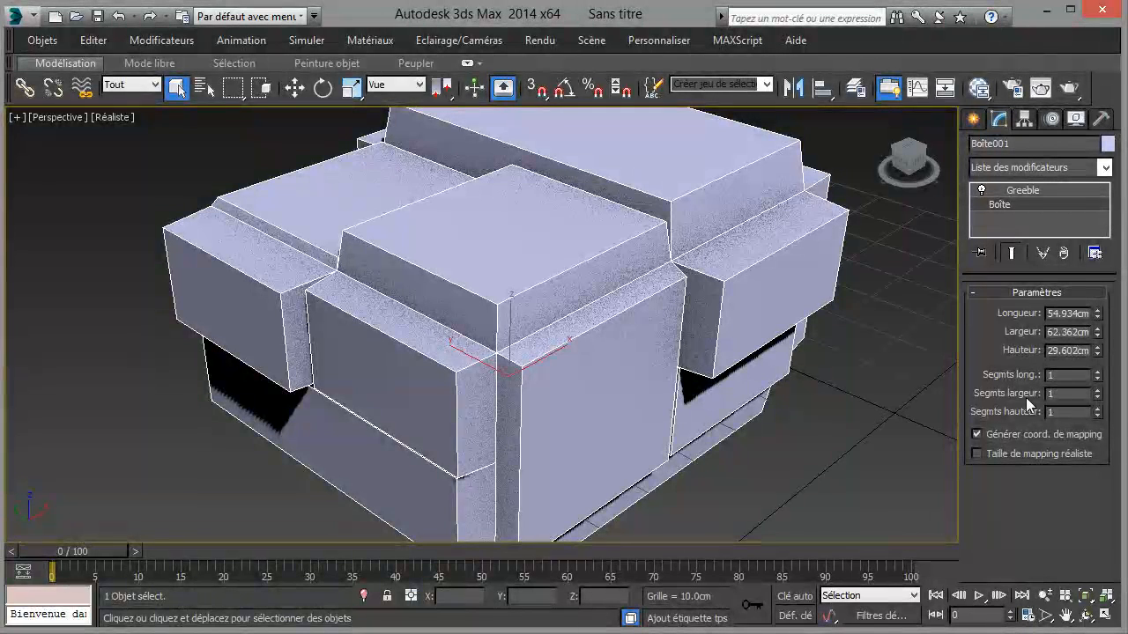
Set the Greeble panels' maximum height to 1.6 and taper to 2.6, keeping the minimum height at 1.0
left_click(1022, 192)
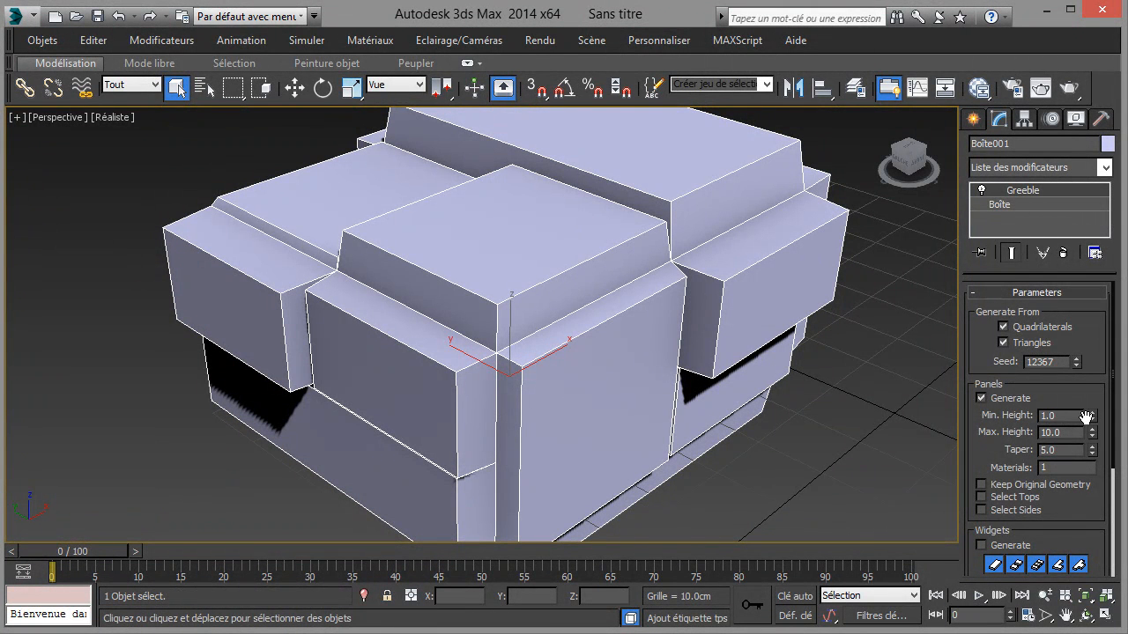
left_click_drag(1092, 420, 1124, 445)
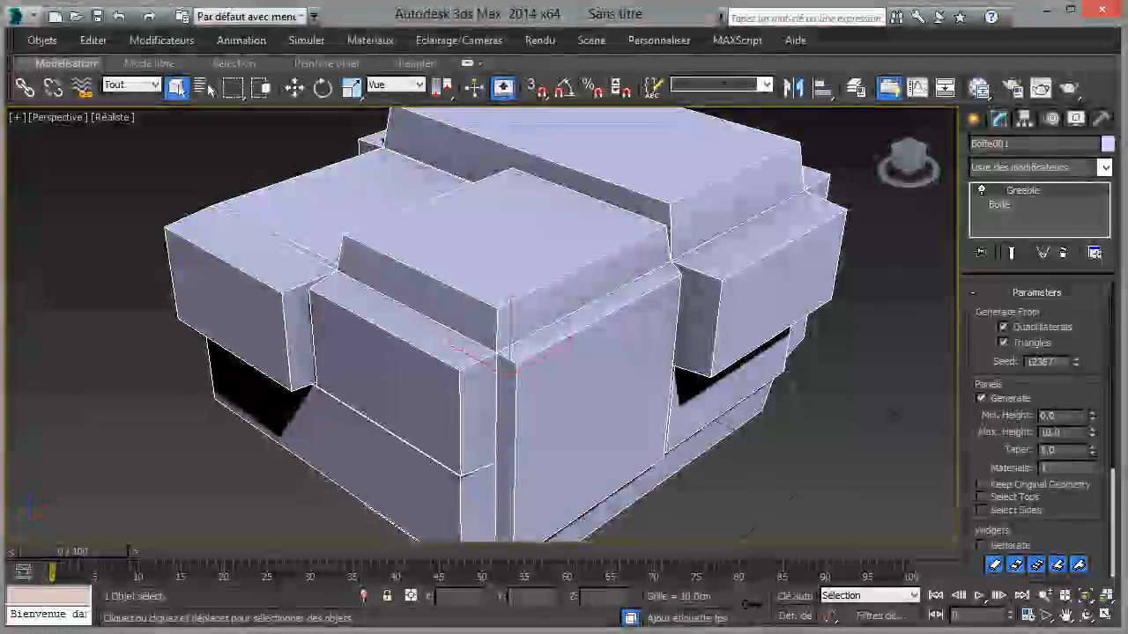
key("ctrl+z")
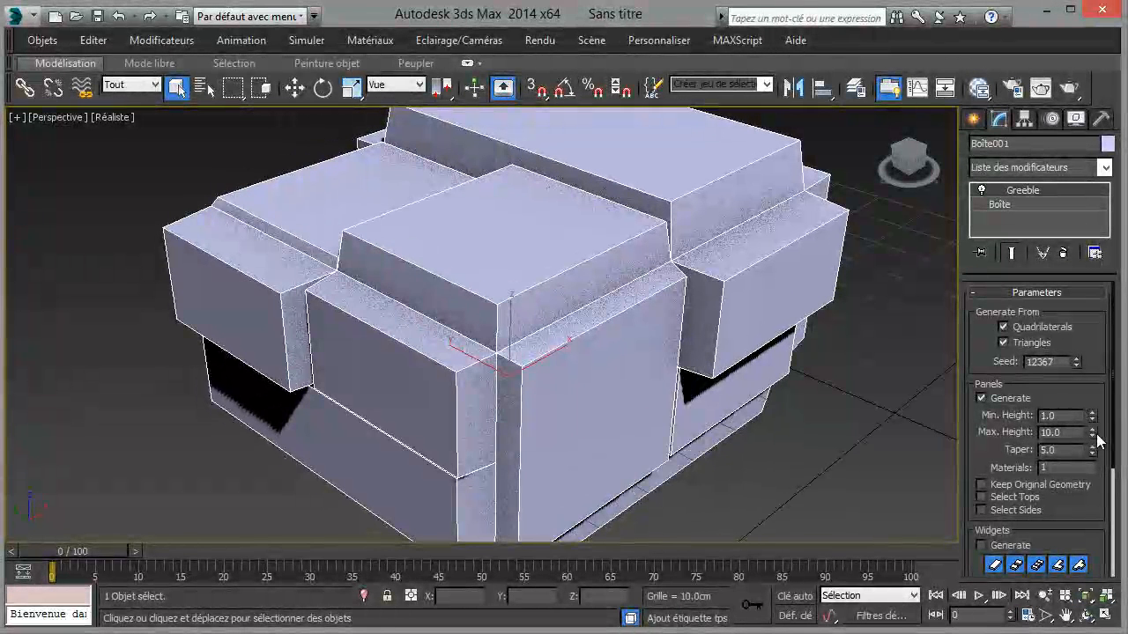
mouse_move(1093, 438)
left_mouse_down()
mouse_move(1094, 362)
mouse_move(1093, 467)
mouse_move(1092, 420)
left_mouse_up()
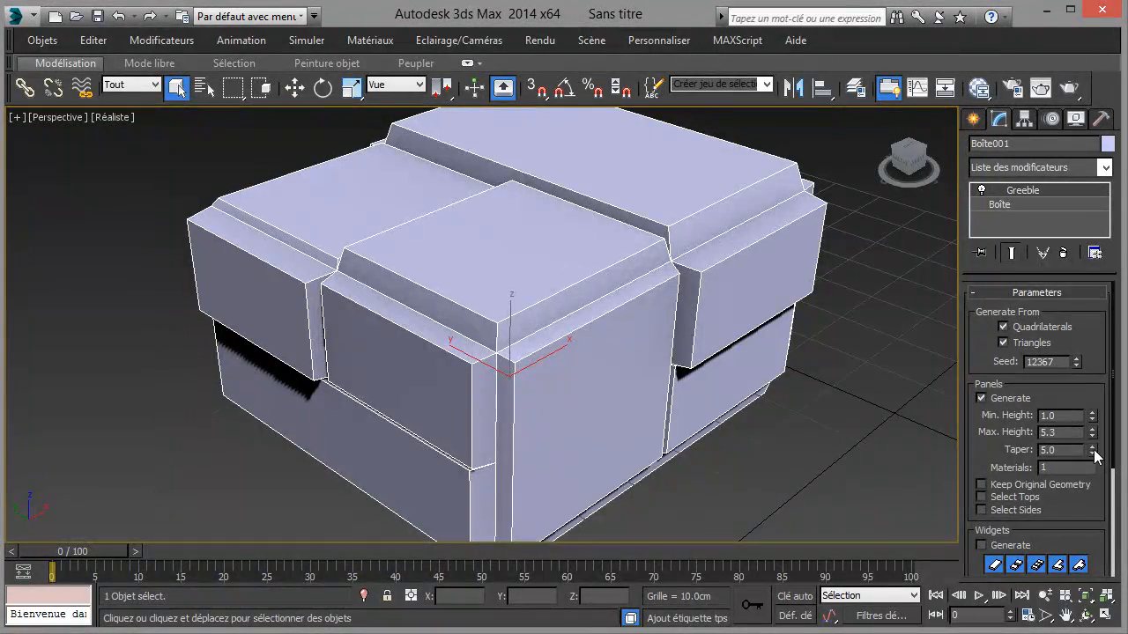
left_click_drag(1112, 381, 1098, 464)
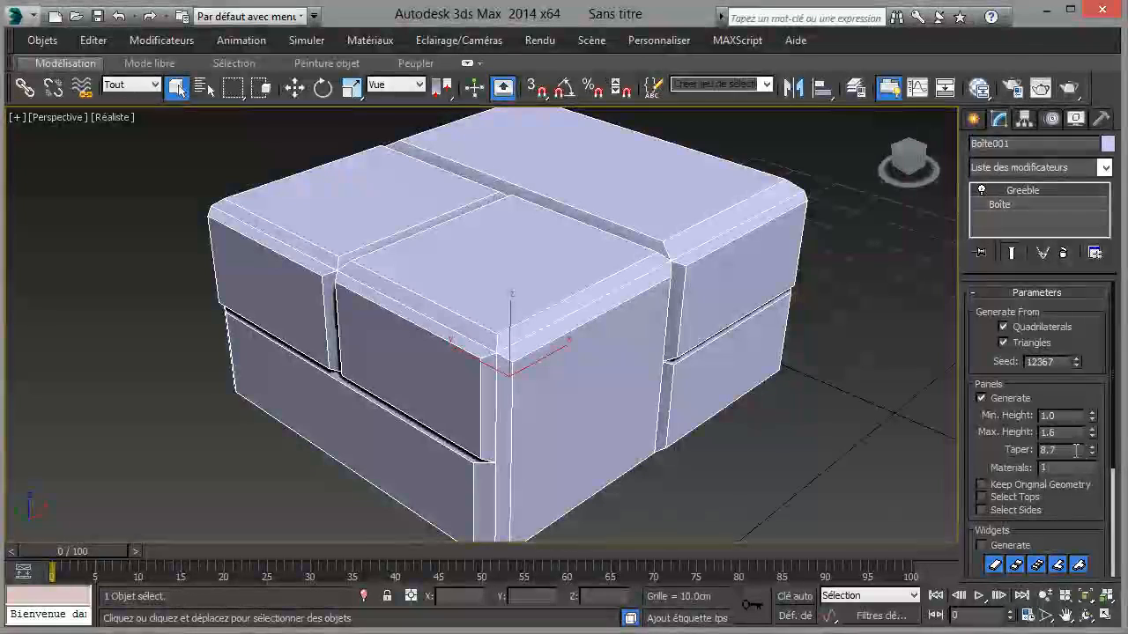
left_click_drag(1092, 453, 1105, 505)
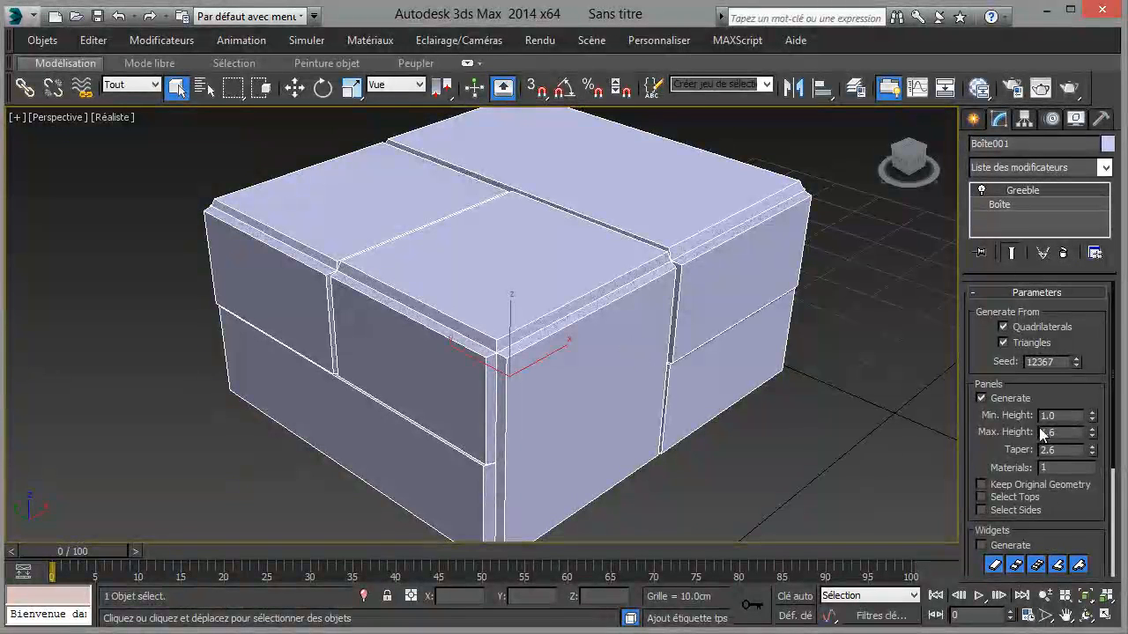
Turn on Greeble widget generation and limit the widgets to the first shape type only
left_click_drag(983, 450, 1000, 294)
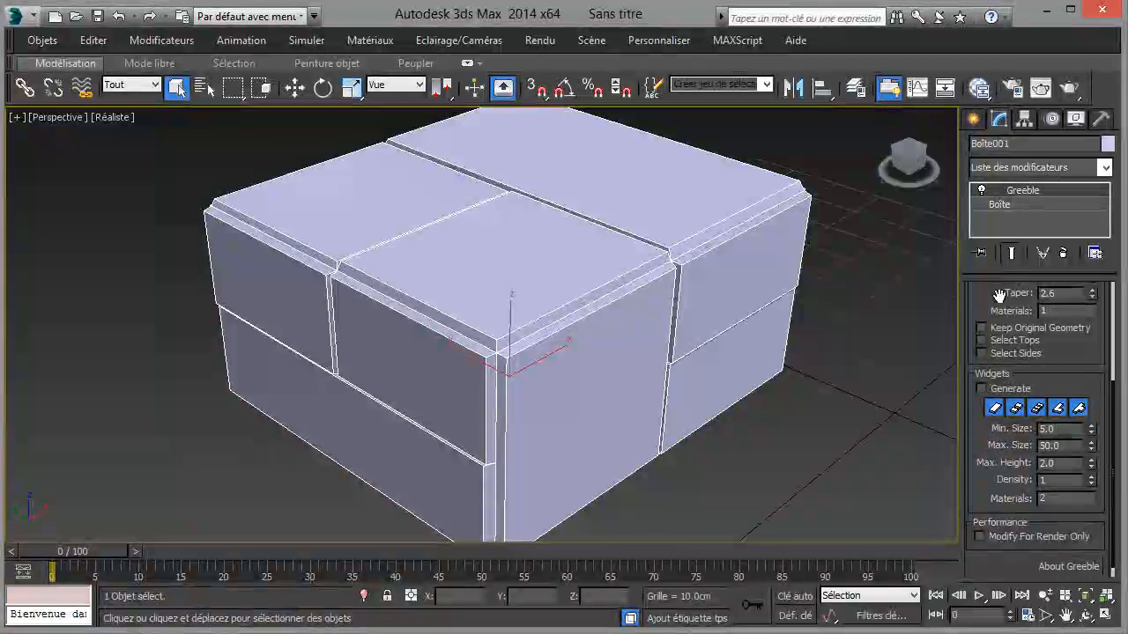
left_click(981, 389)
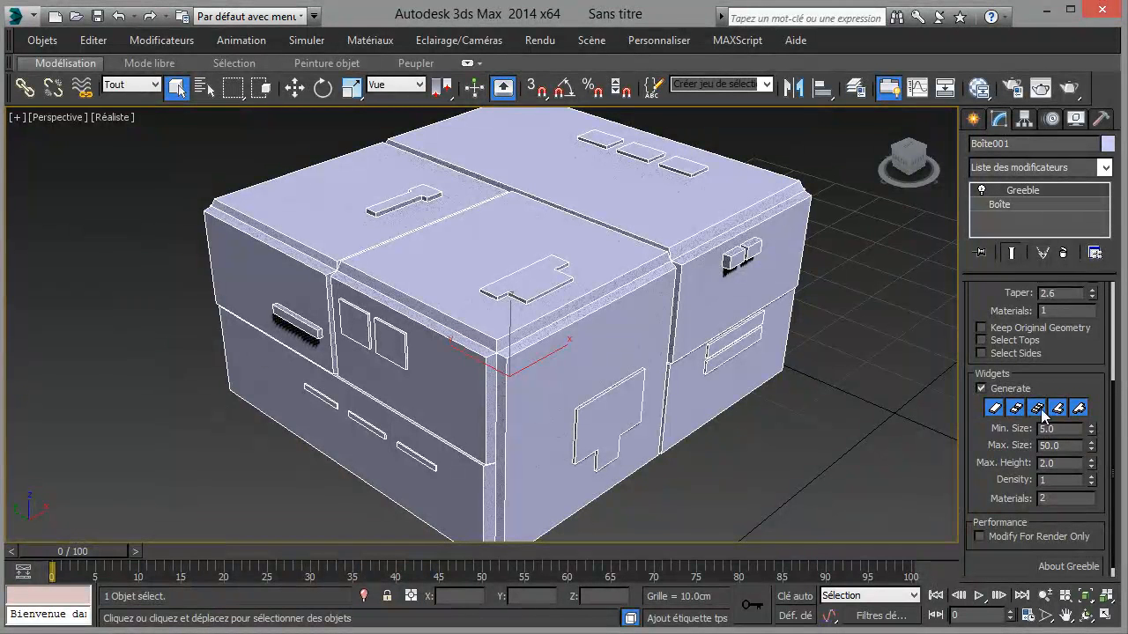
left_click(1078, 407)
left_click(1057, 407)
left_click(1037, 407)
left_click(1015, 407)
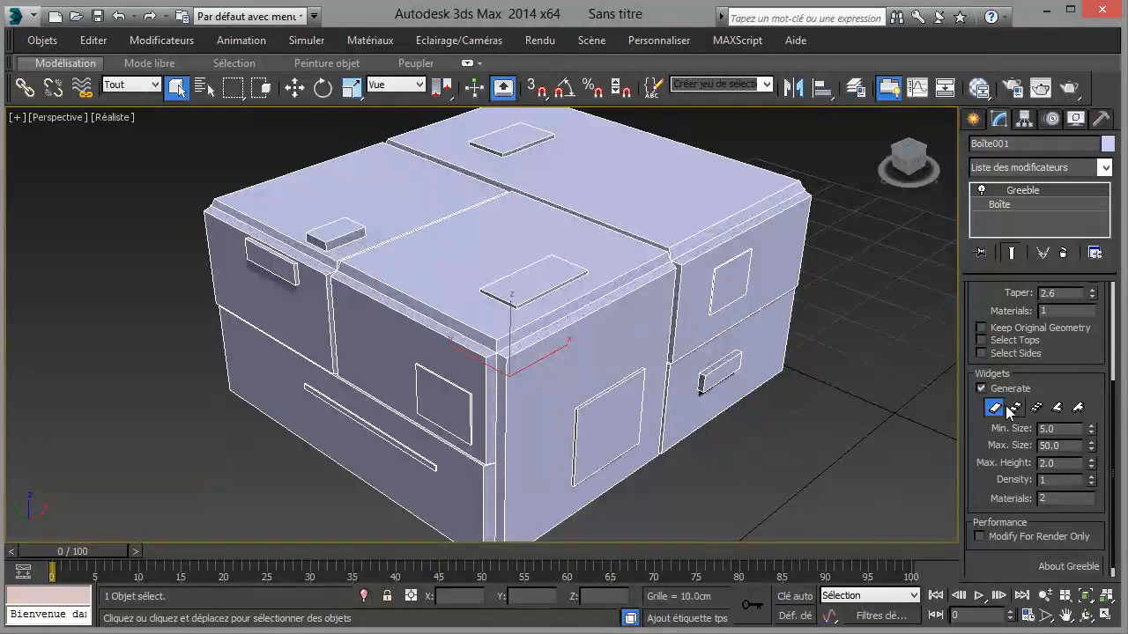
Re-enable the other four widget shape types so that all five are used
left_click(1017, 409)
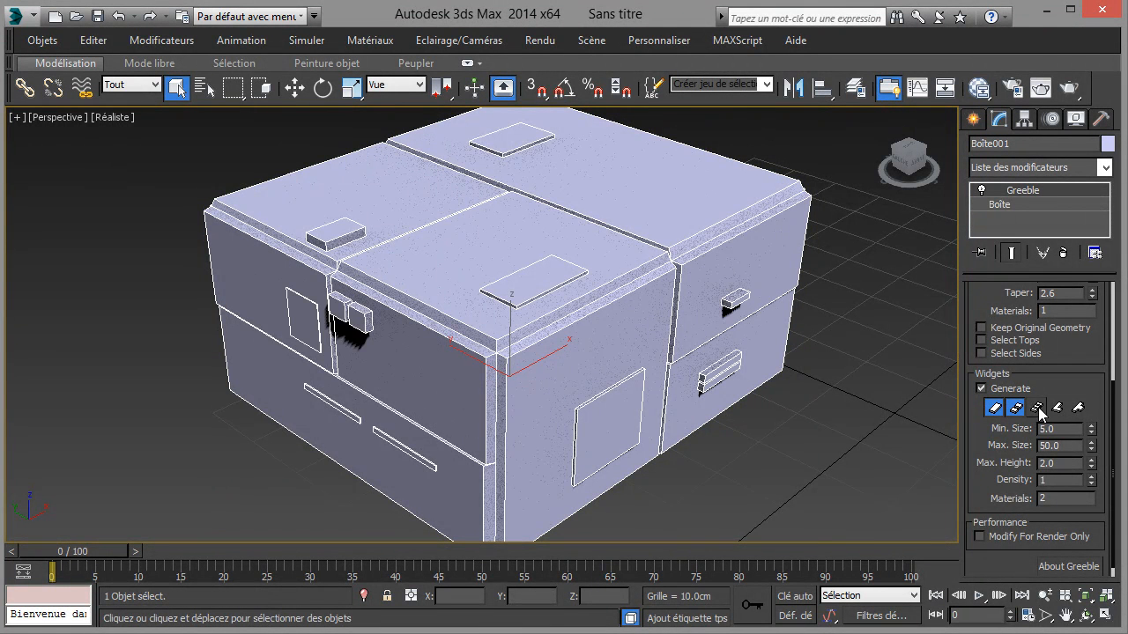
left_click(1037, 407)
left_click(1057, 408)
left_click(1079, 408)
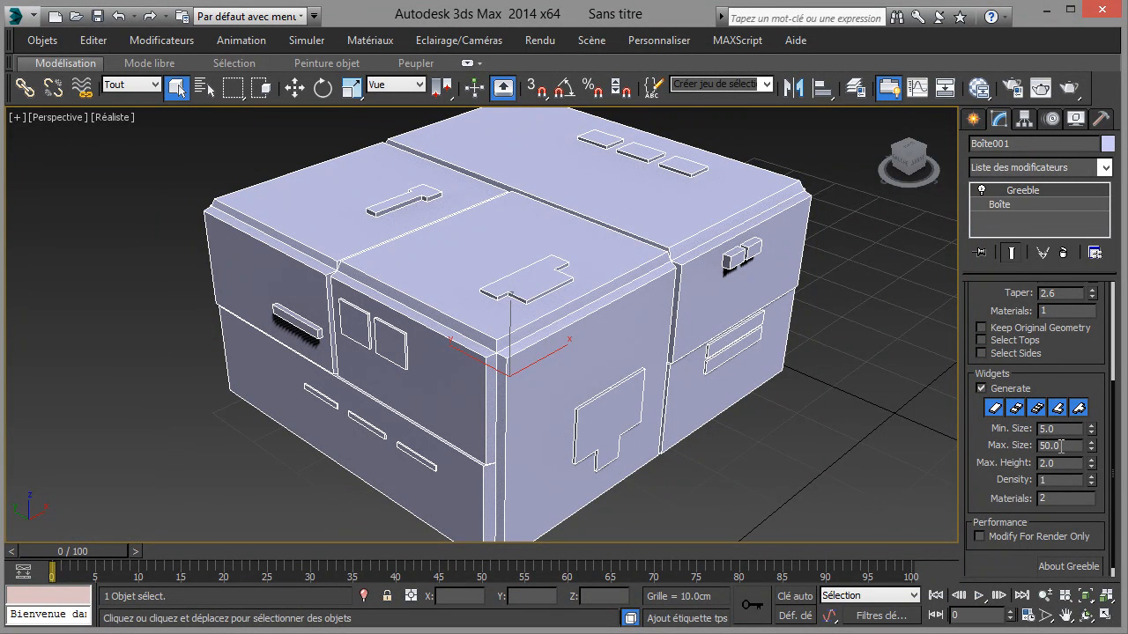
Set the Greeble widgets' minimum size to 4.0, maximum height to 10.1 and density to 62, with a much smaller maximum size
left_click_drag(1091, 428, 1091, 385)
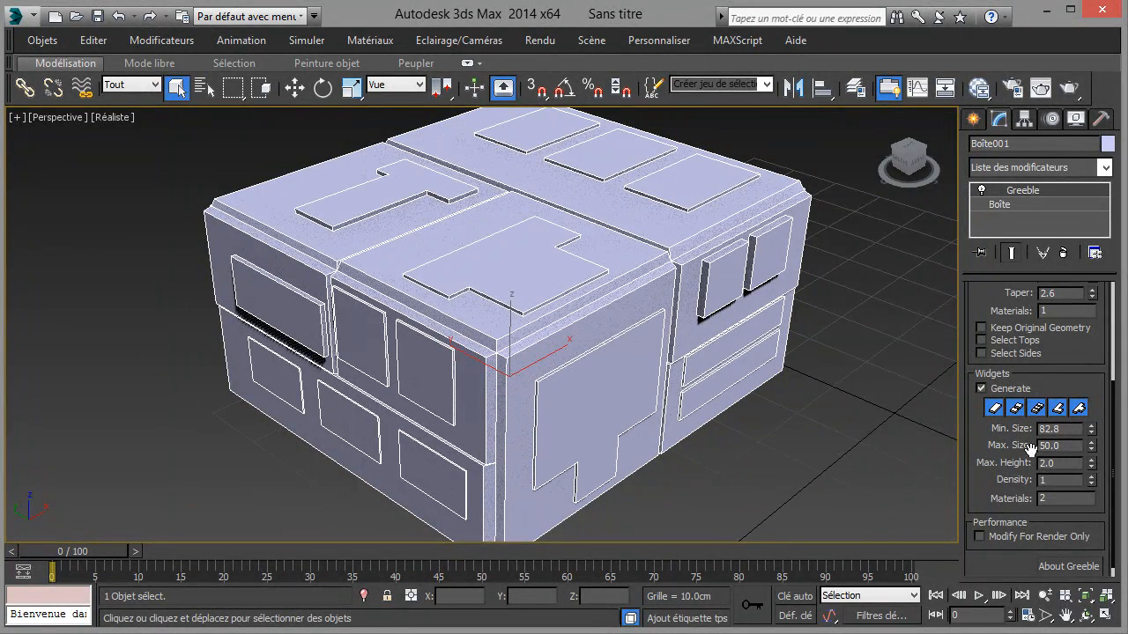
mouse_move(1092, 445)
left_mouse_down()
mouse_move(1093, 481)
mouse_move(1095, 401)
mouse_move(1093, 467)
mouse_move(1093, 444)
left_mouse_up()
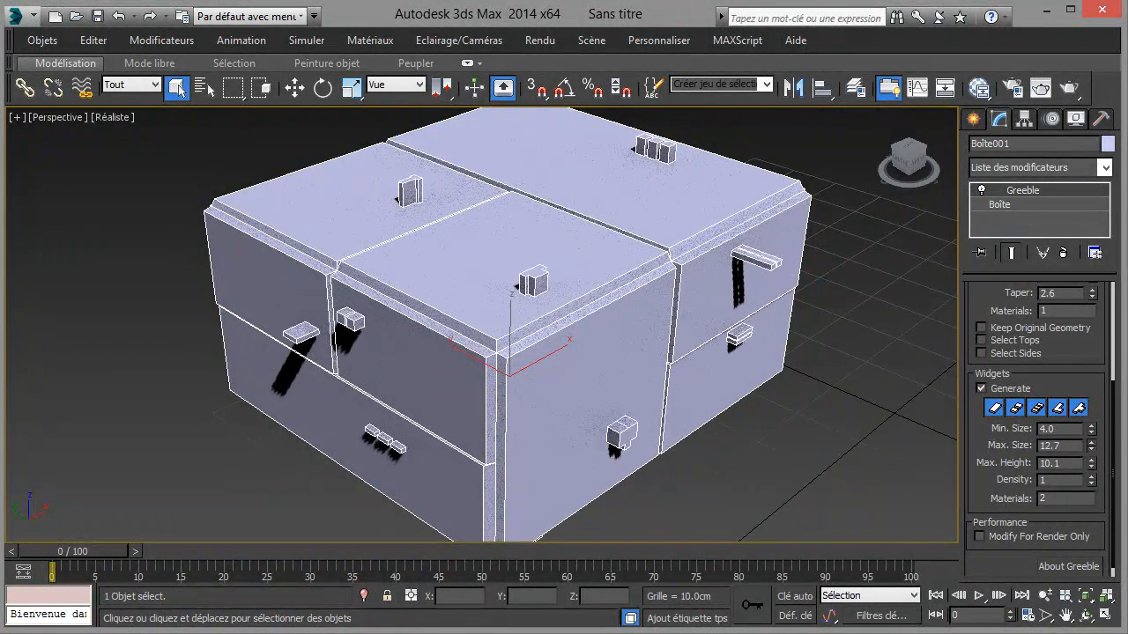
left_click_drag(1090, 445, 1091, 432)
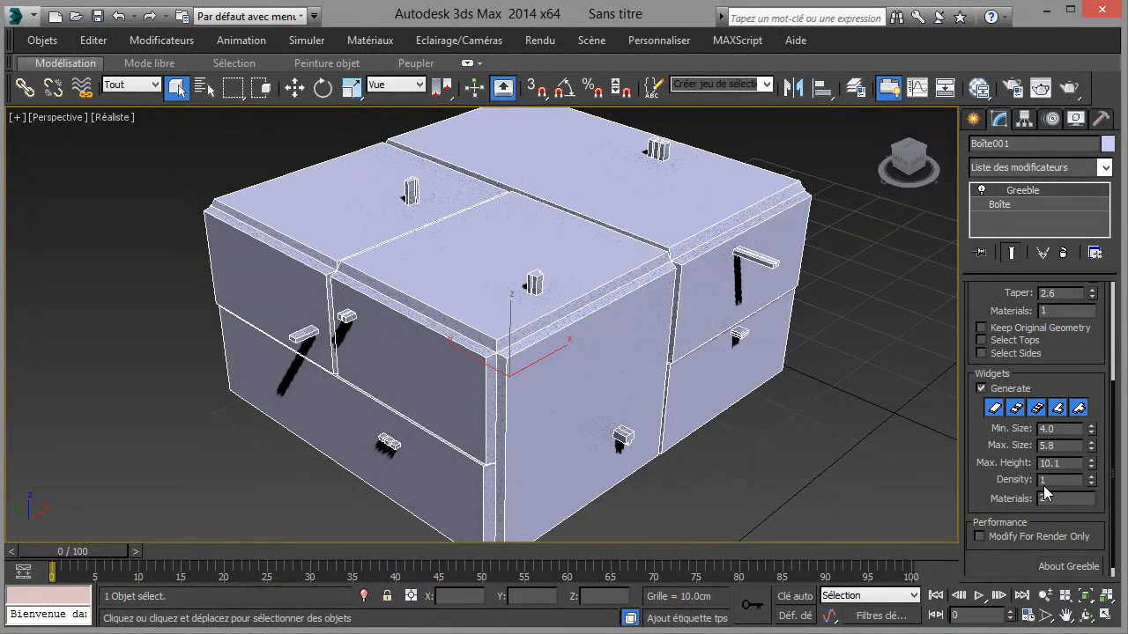
left_click_drag(1091, 485, 1073, 537)
mouse_move(1091, 445)
left_mouse_down()
mouse_move(1104, 341)
mouse_move(1105, 449)
mouse_move(1106, 436)
left_mouse_up()
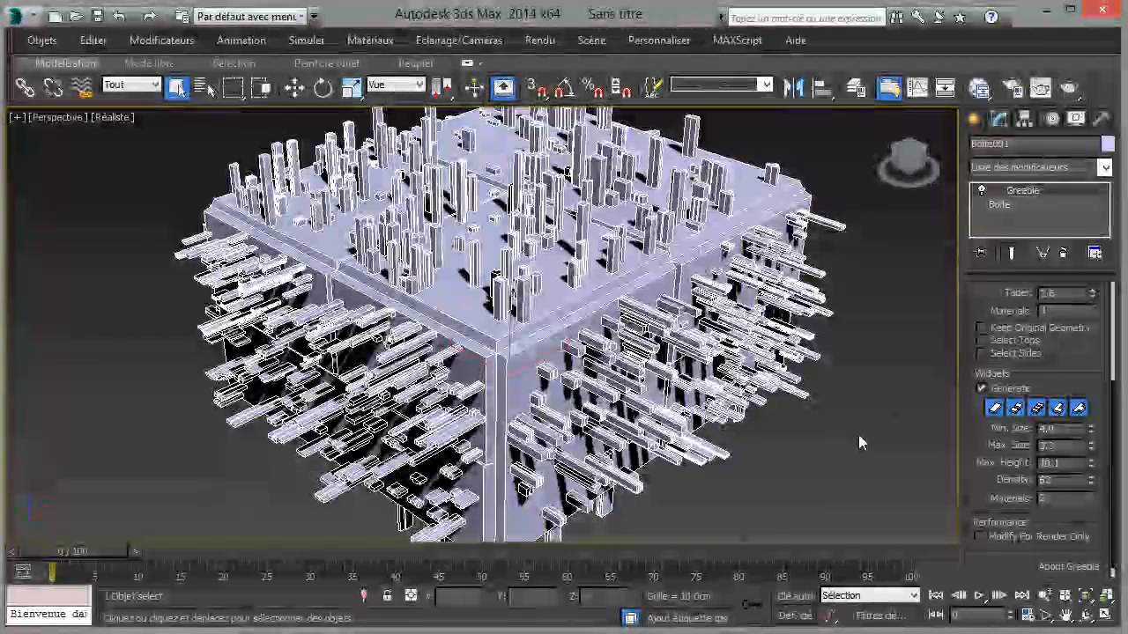
Turn off the box's Greeble widget generation and set the panels' maximum height to 6.7
left_click(858, 434)
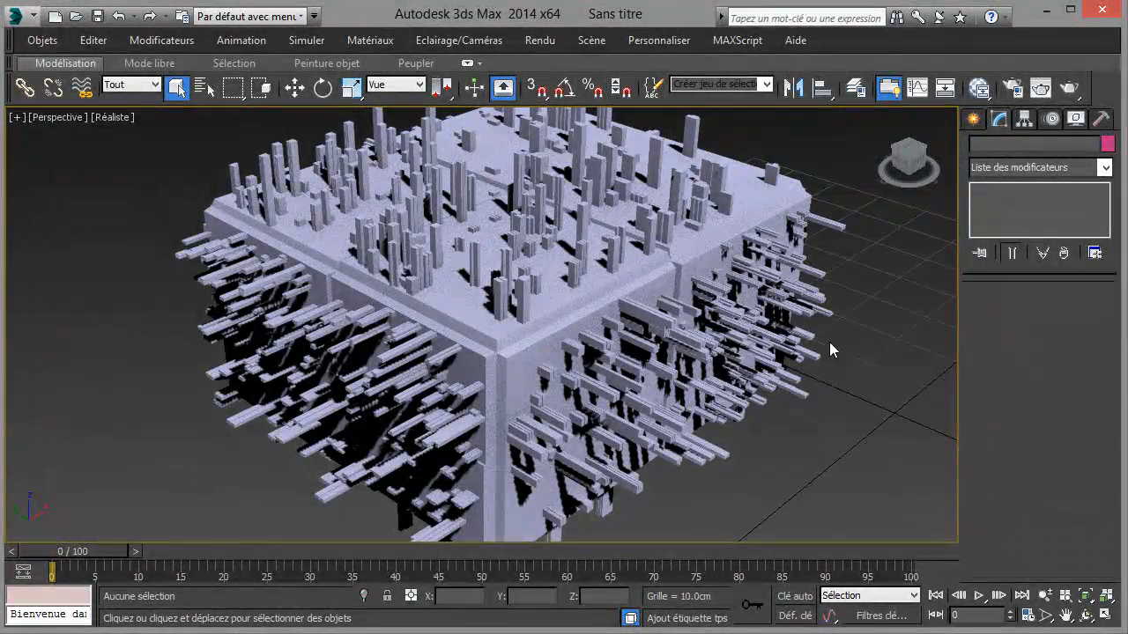
middle_click_drag(732, 332, 668, 333, "alt")
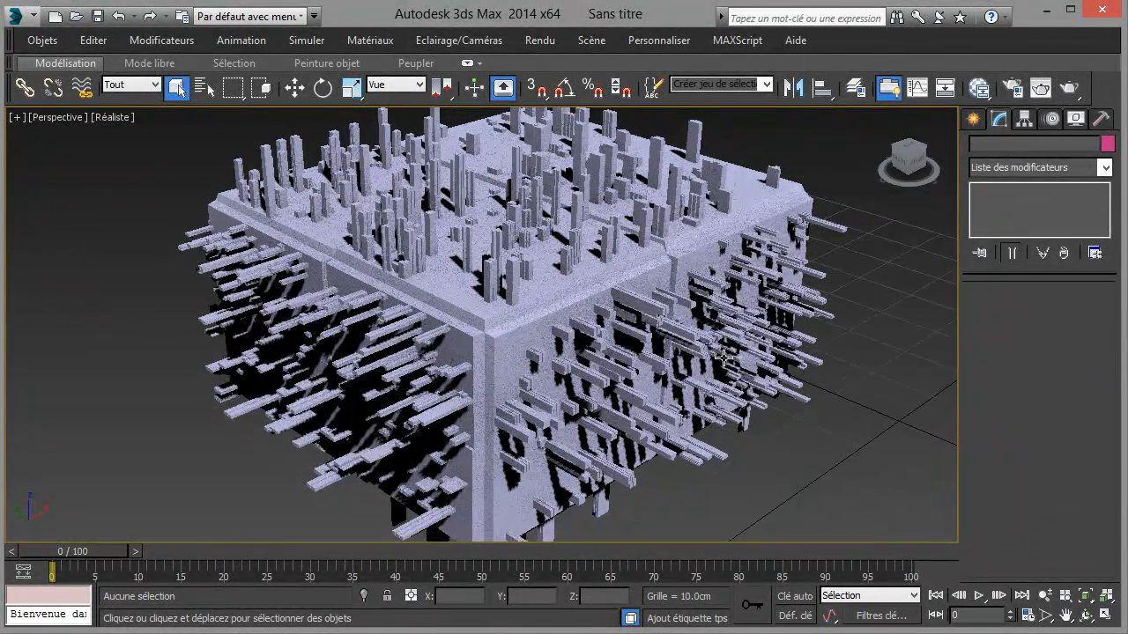
middle_click_drag(424, 306, 780, 335, "alt")
left_click(796, 338)
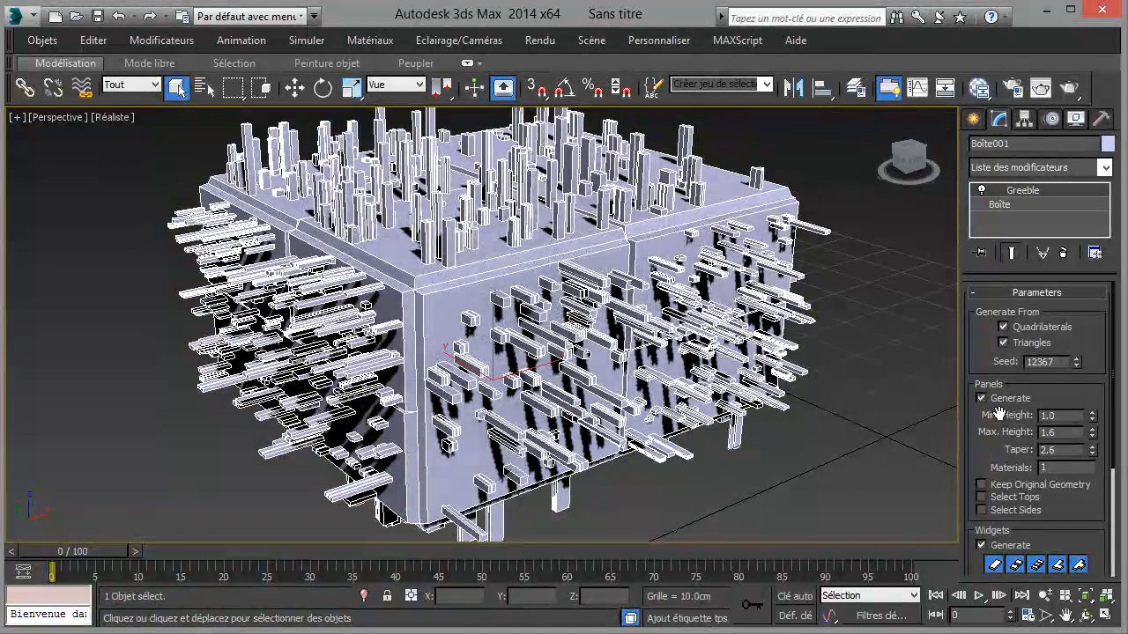
left_click(990, 546)
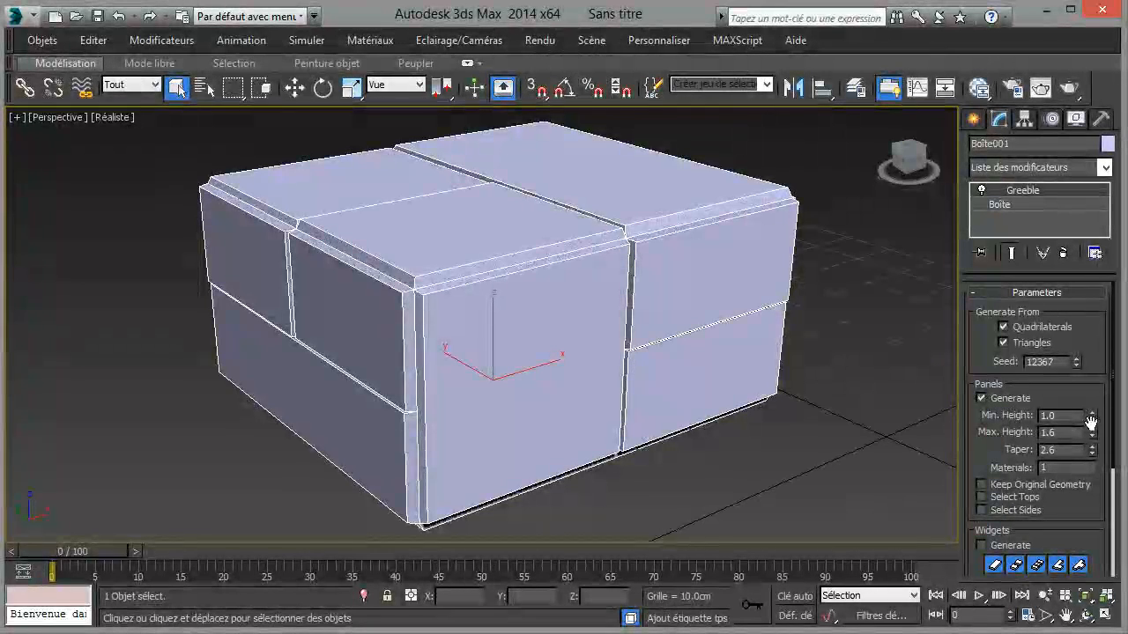
left_click_drag(1094, 436, 1085, 387)
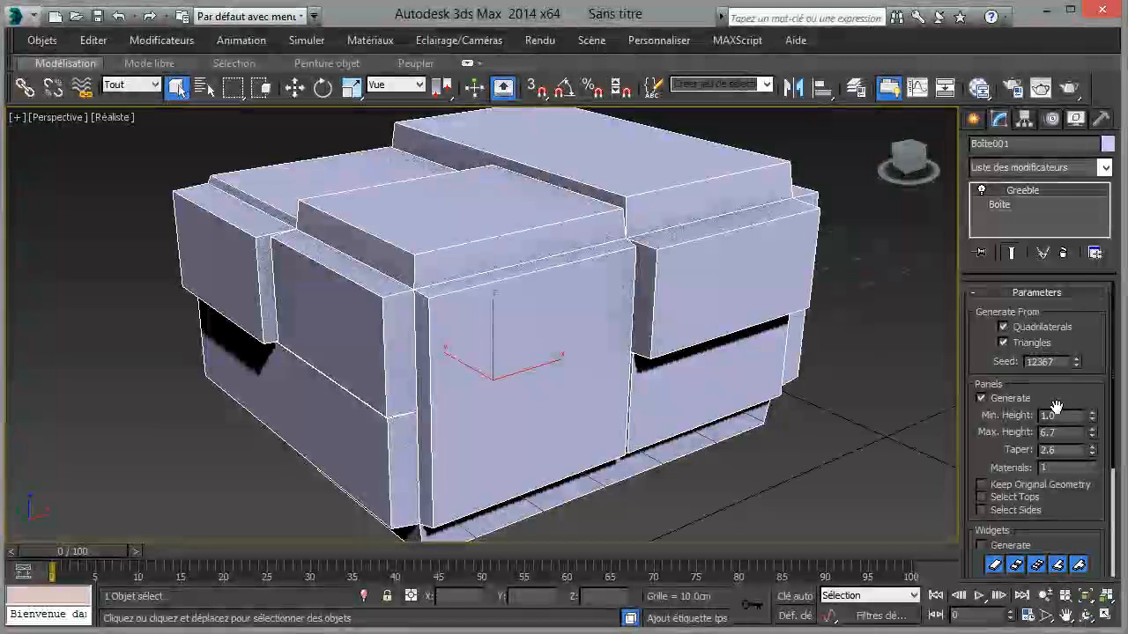
Add a second Greeble modifier on top of the box's existing one
left_click(1105, 168)
scroll(1083, 379, "down", 6)
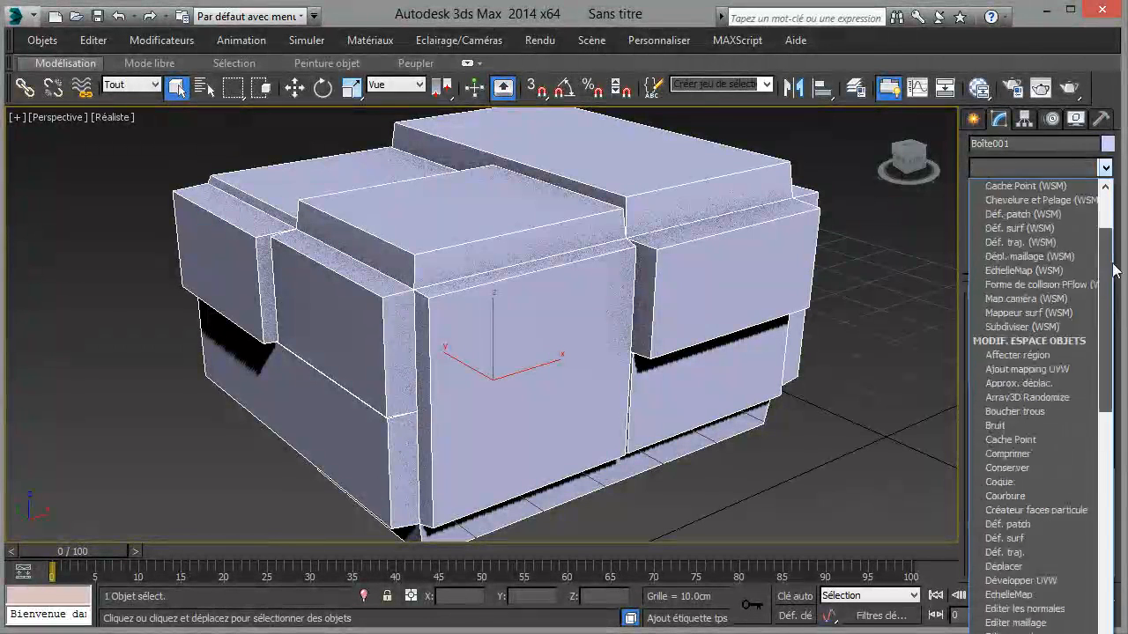
scroll(1066, 392, "down", 4)
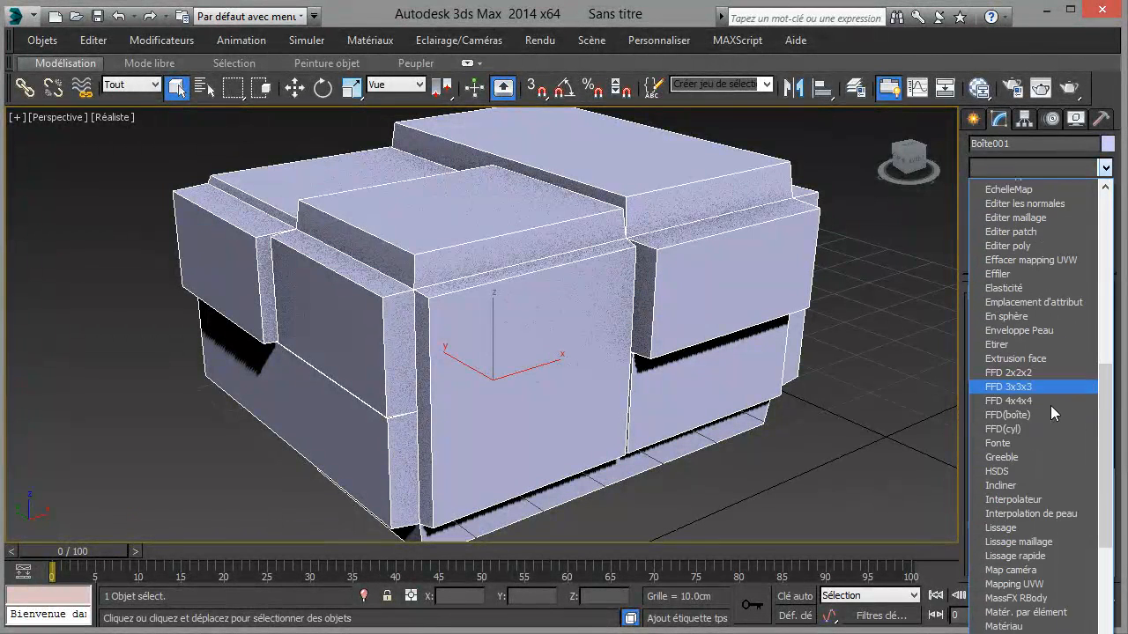
left_click(1028, 454)
left_click(1028, 454)
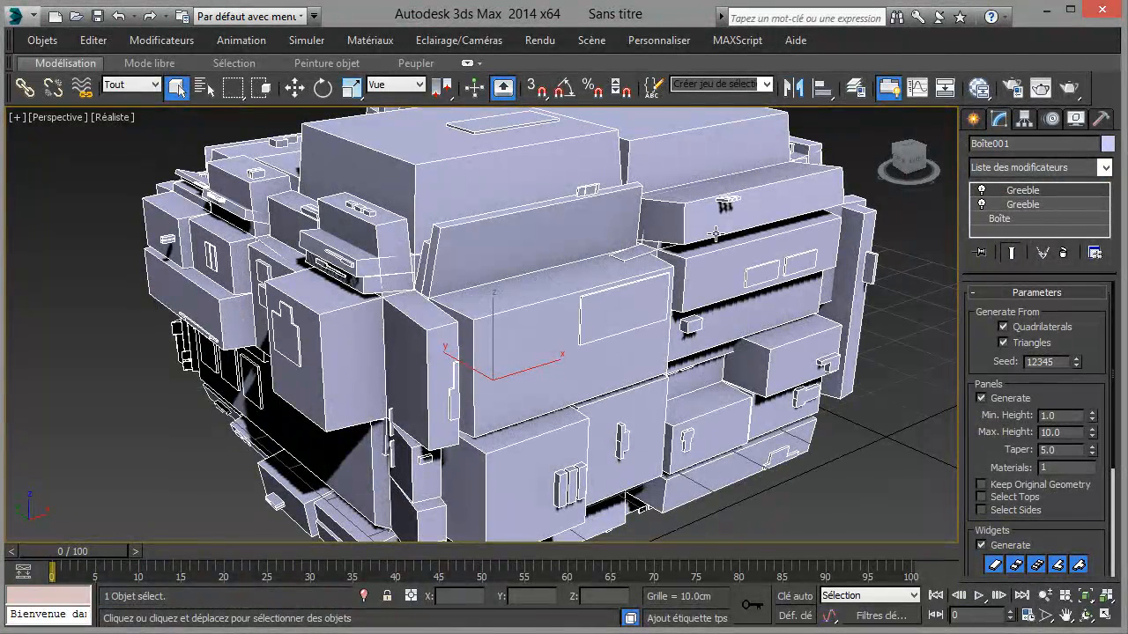
Switch the two Greeble modifiers off and back on to compare their effects, with the lower one selected for editing
left_click(981, 190)
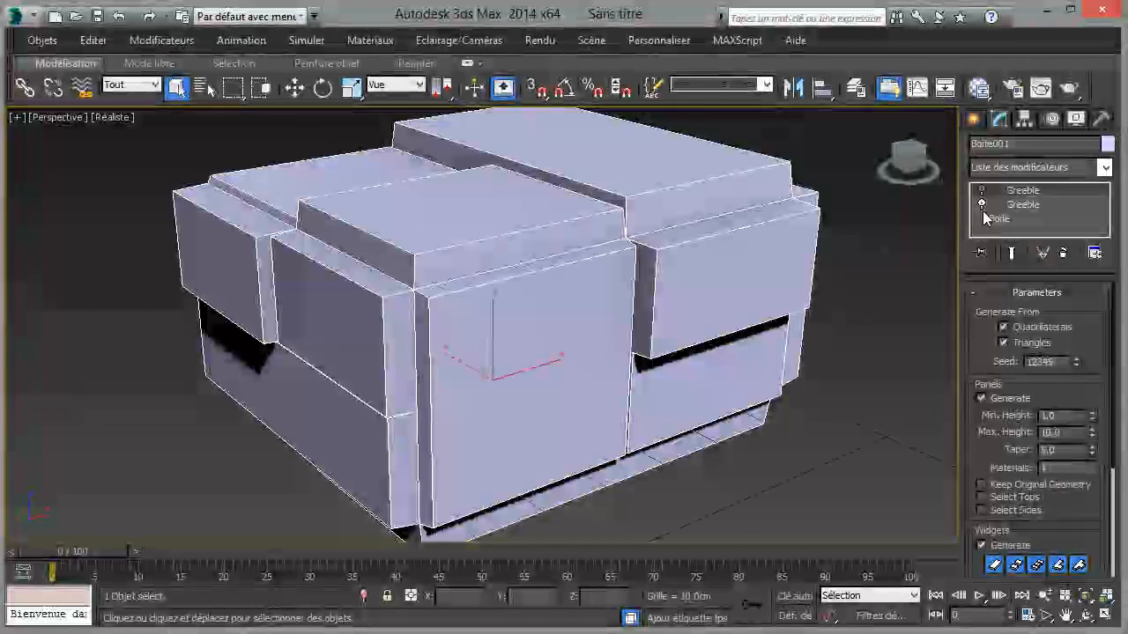
left_click(981, 205)
left_click(981, 204)
left_click(982, 204)
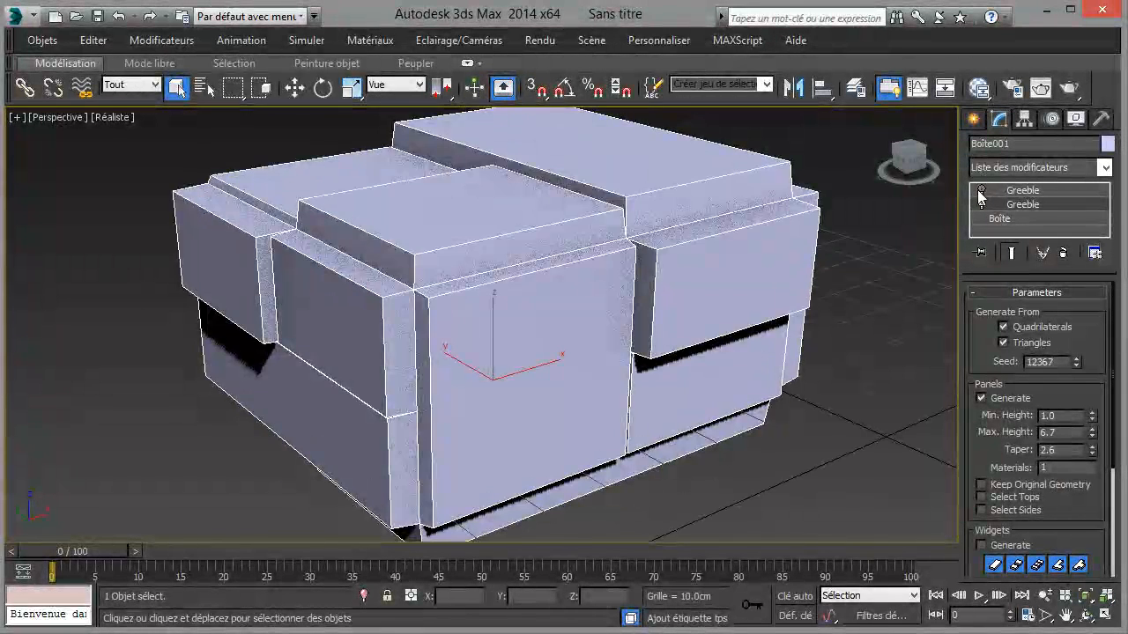
left_click(981, 190)
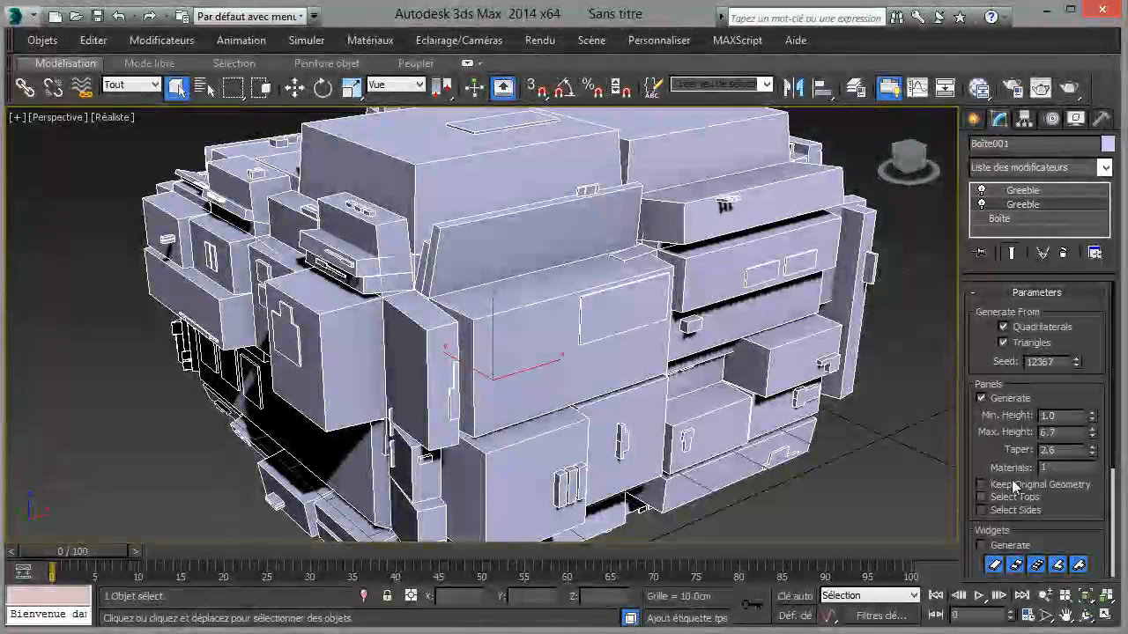
Turn on widgets in the lower Greeble modifier and set their maximum size to 32.3, maximum height to 2.1 and density to 54
left_click_drag(1005, 450, 1027, 280)
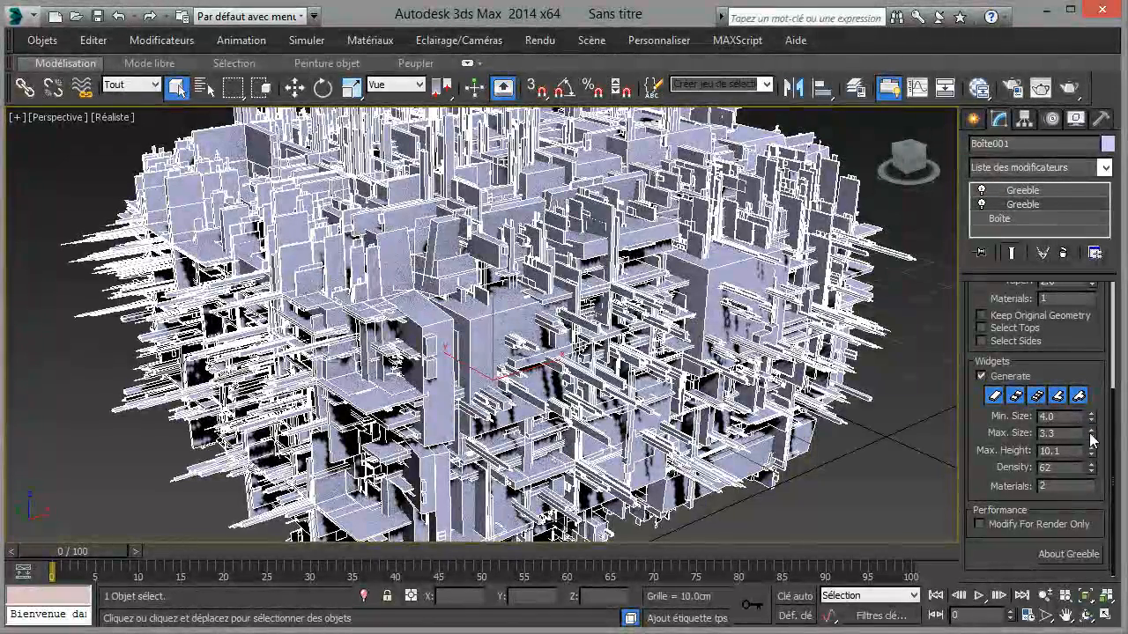
left_click_drag(1093, 438, 1061, 524)
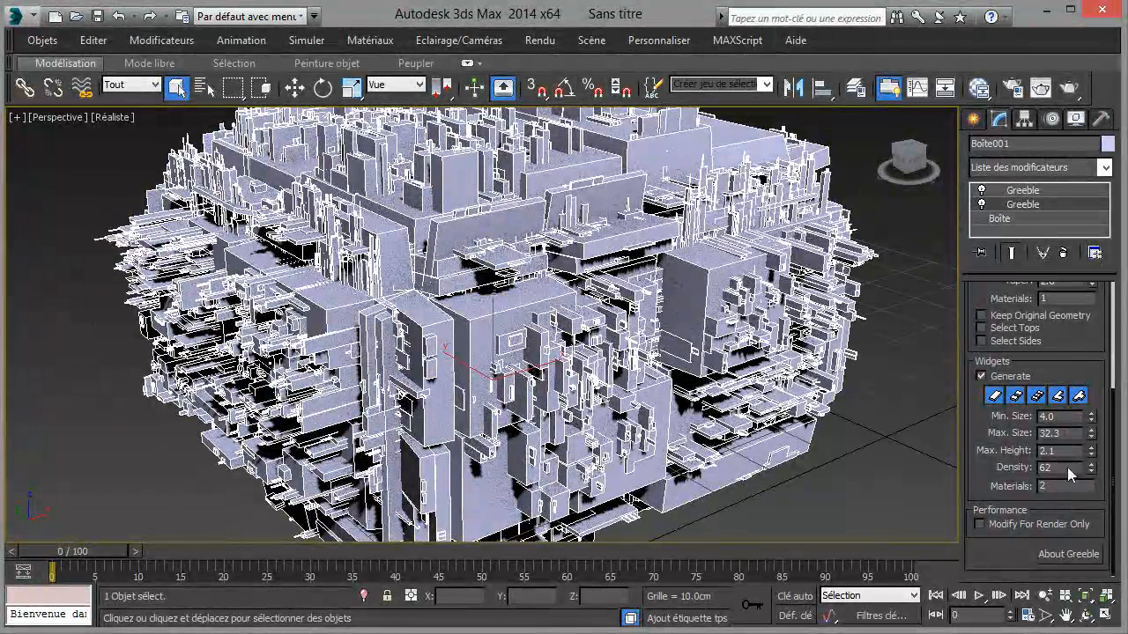
left_click_drag(1092, 467, 1098, 536)
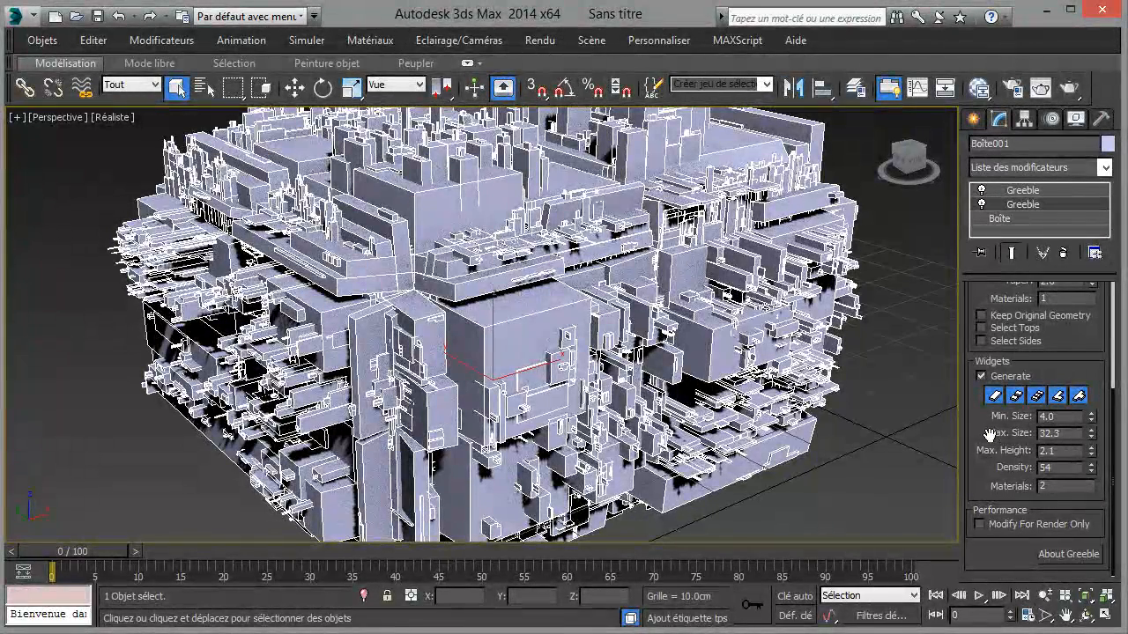
scroll(991, 434, "up", 2)
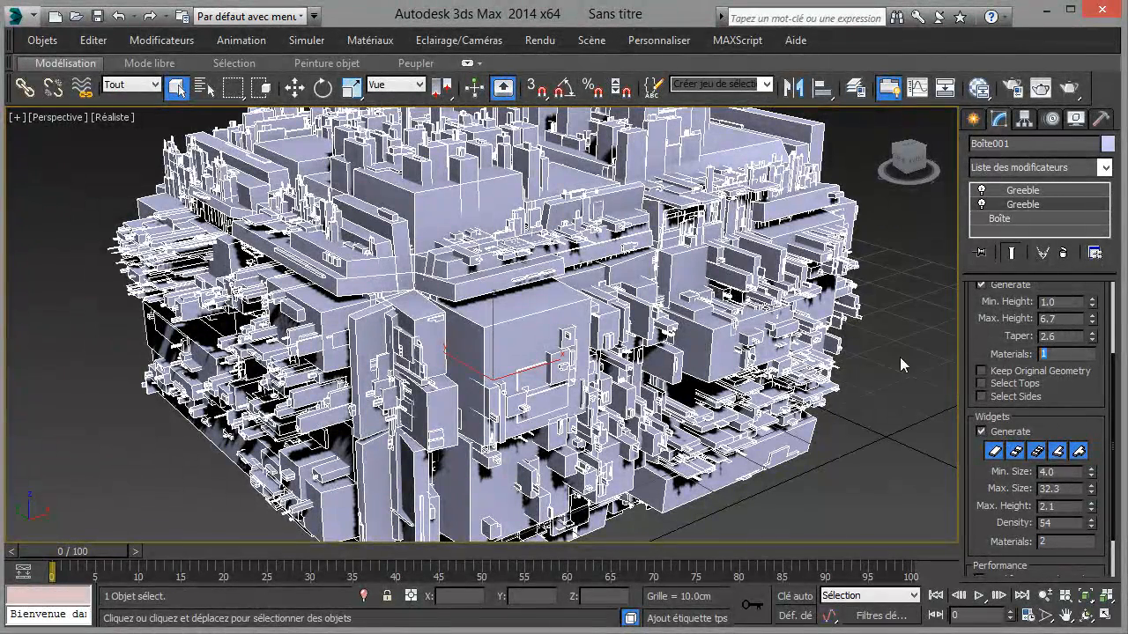
Deselect the box, examine its layered greeble detail from several sides and distances, and minimize the program window
left_click(918, 470)
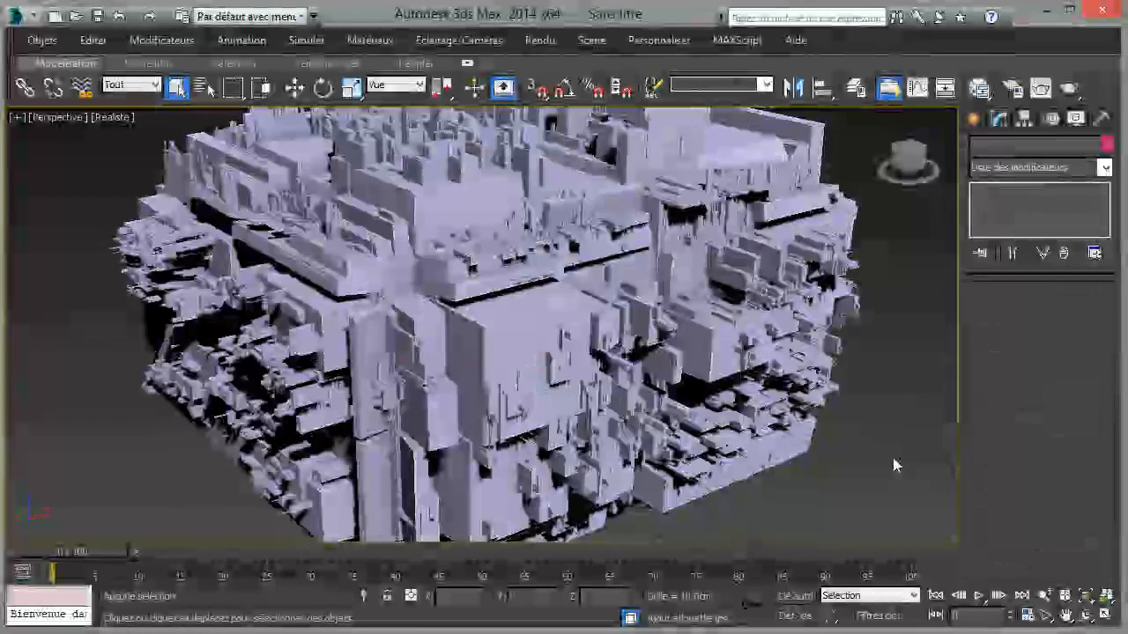
scroll(827, 421, "down", 3)
middle_click_drag(846, 379, 723, 304)
middle_click_drag(656, 315, 470, 370, "alt")
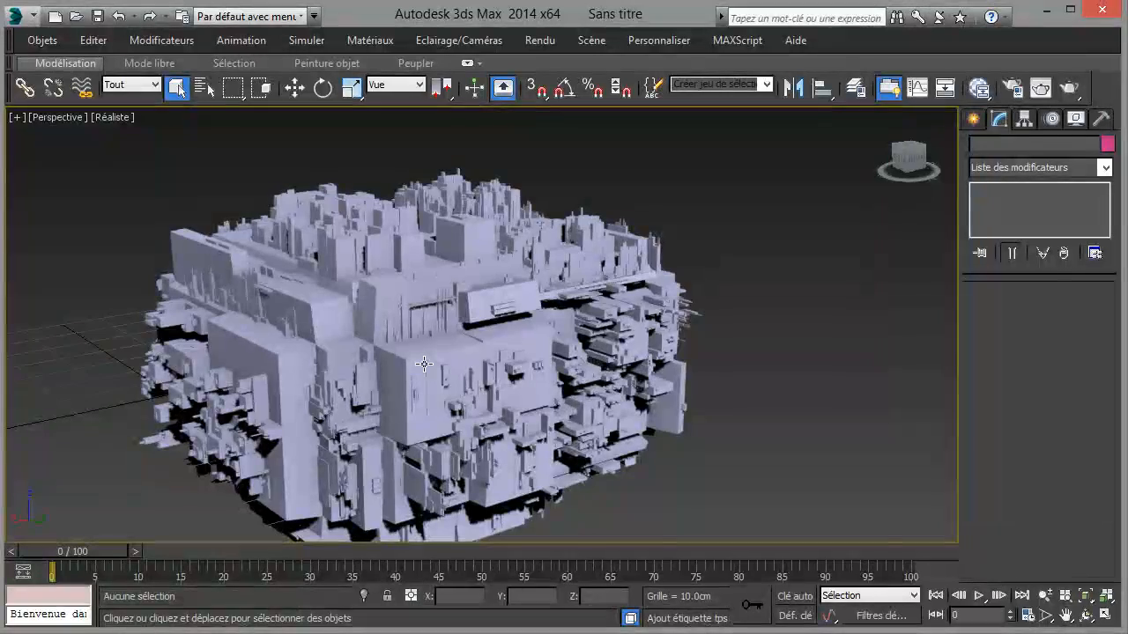
scroll(420, 364, "down", 4)
middle_click_drag(419, 364, 776, 280, "alt")
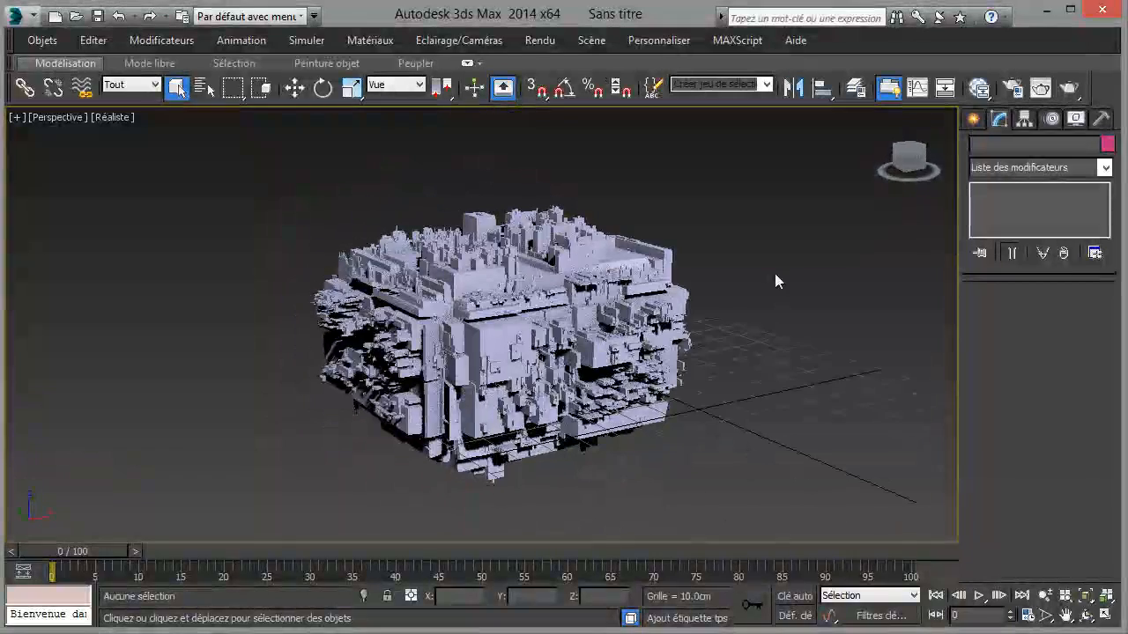
left_click(1049, 12)
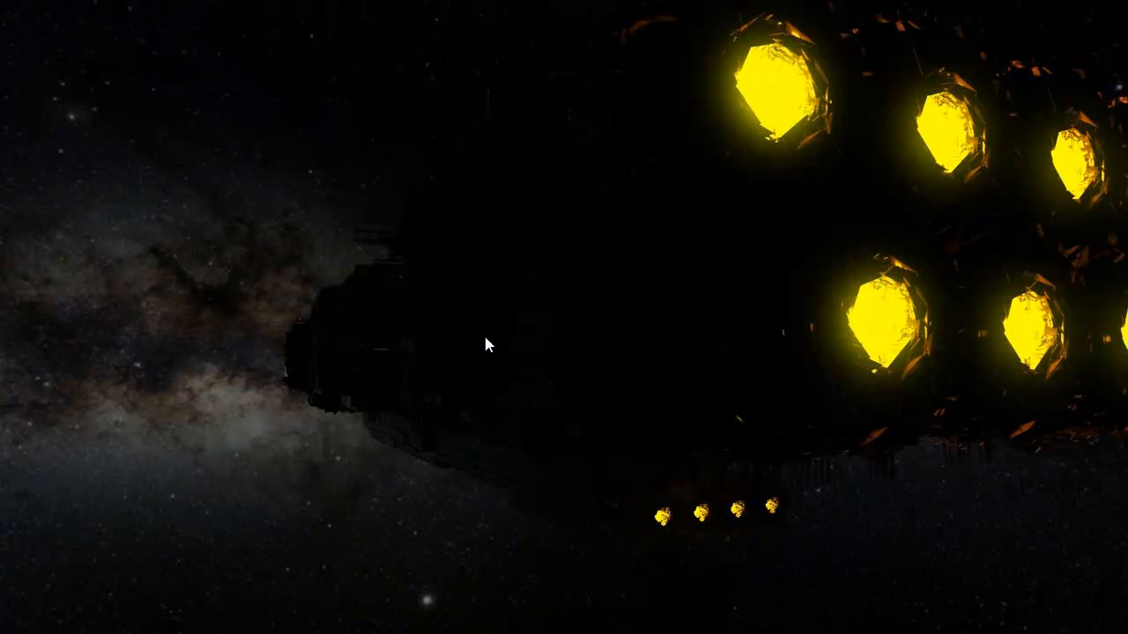